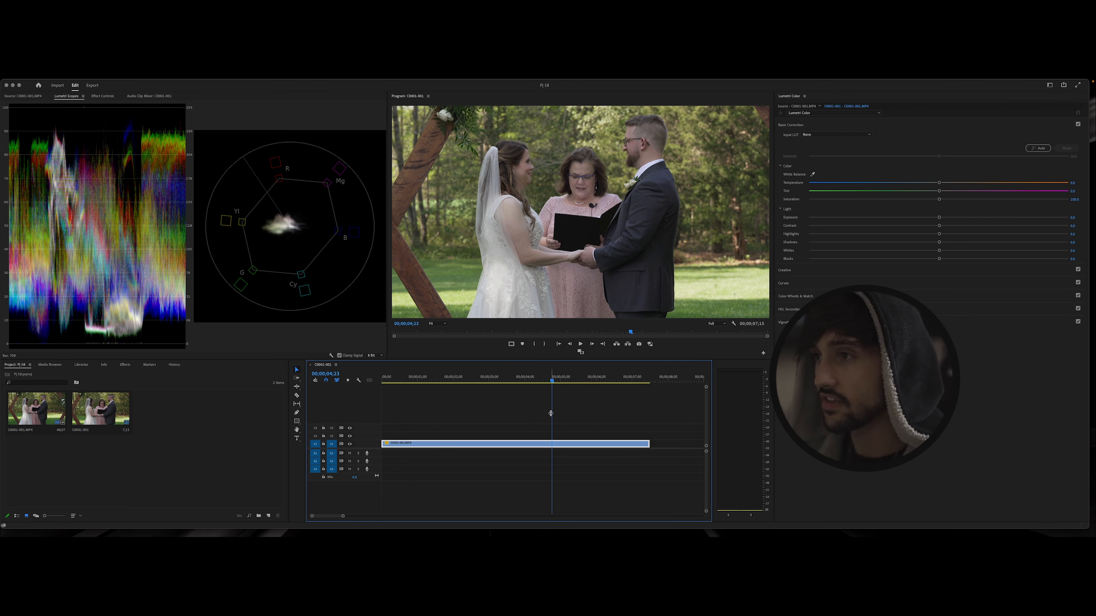
Step: Shape the clip's white RGB curve into a gentle S by lowering the point at one quarter and raising the point at three quarters
left_click(951, 250)
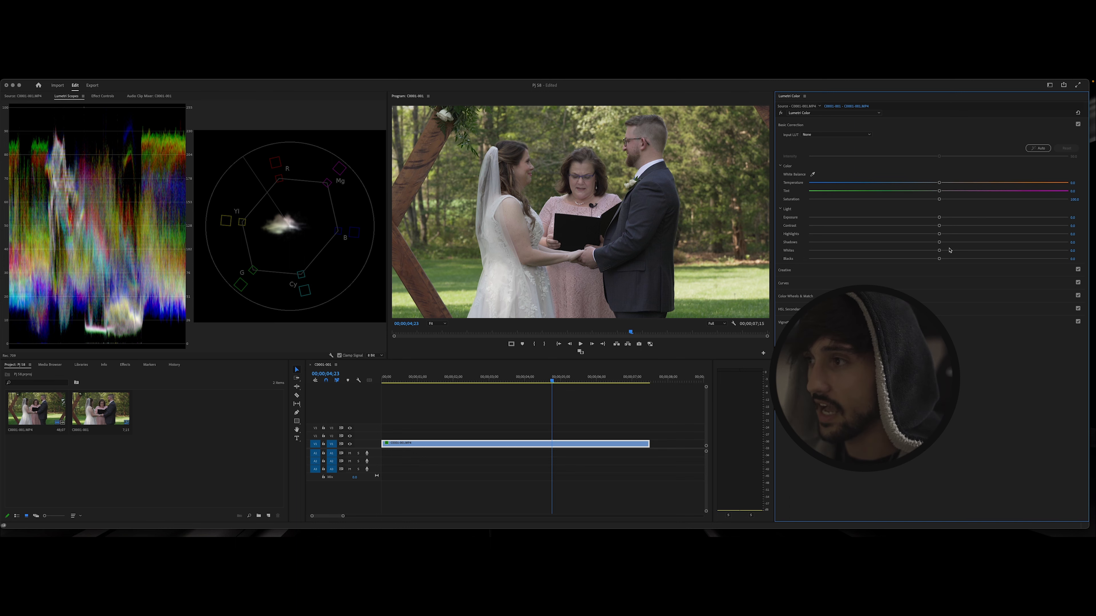
left_click(623, 401)
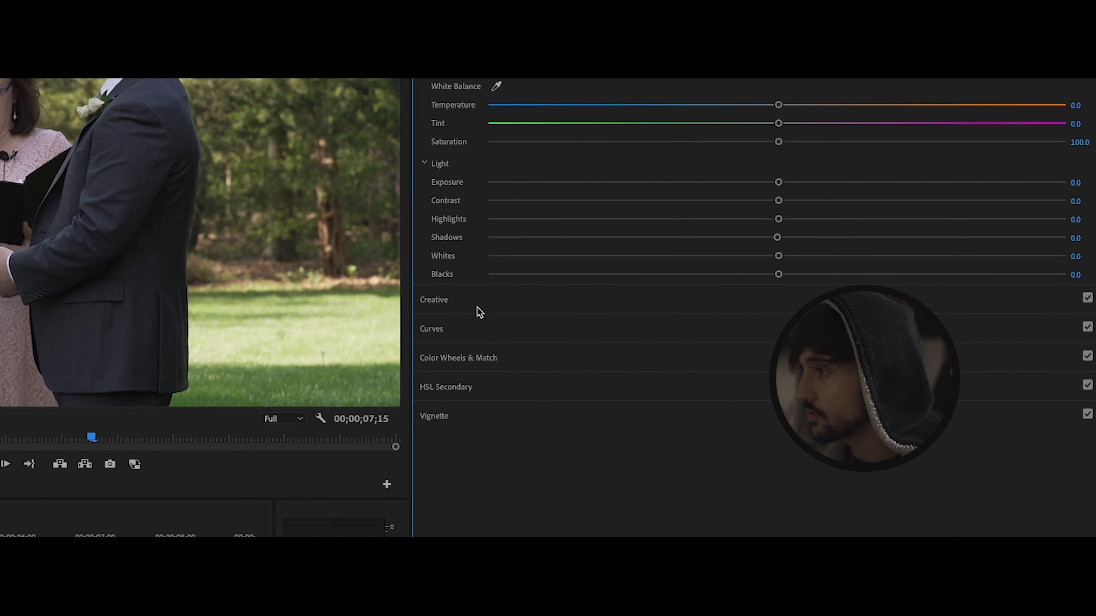
left_click(456, 333)
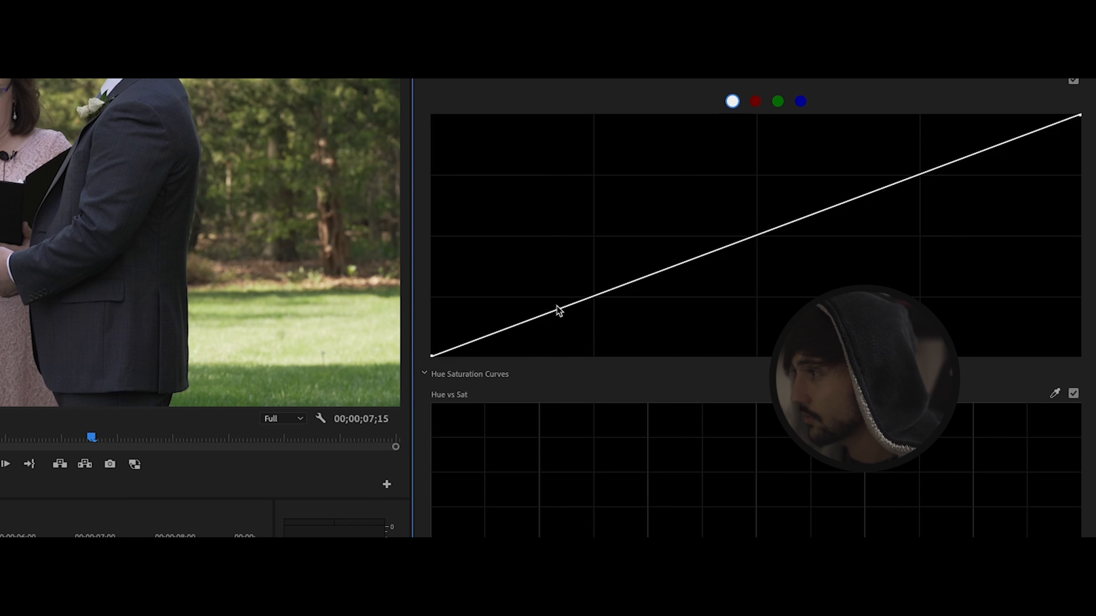
left_click_drag(592, 299, 593, 312)
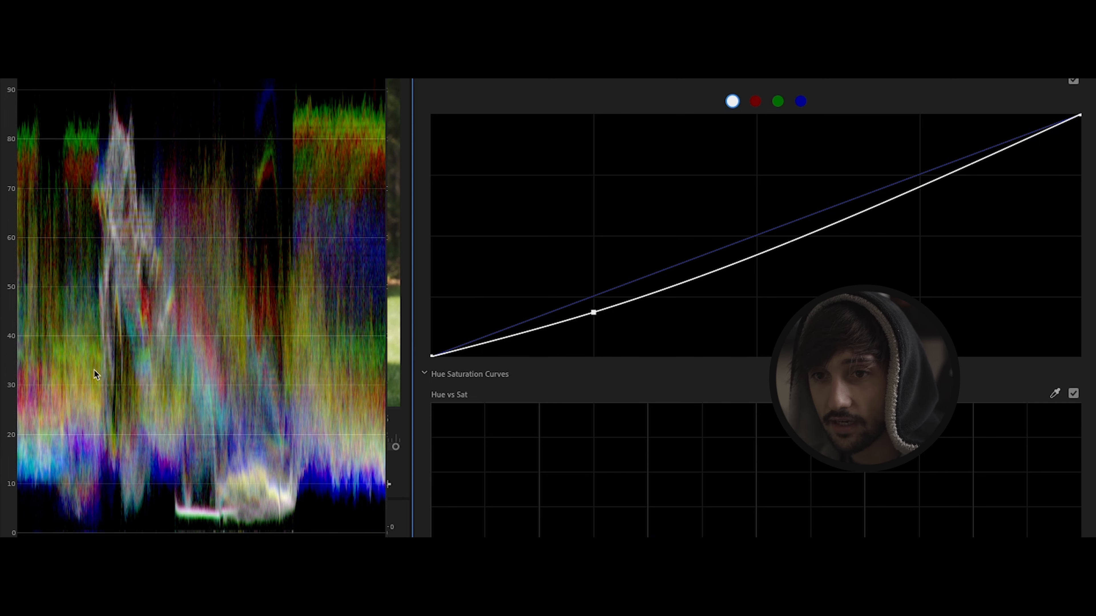
left_click_drag(594, 313, 594, 315)
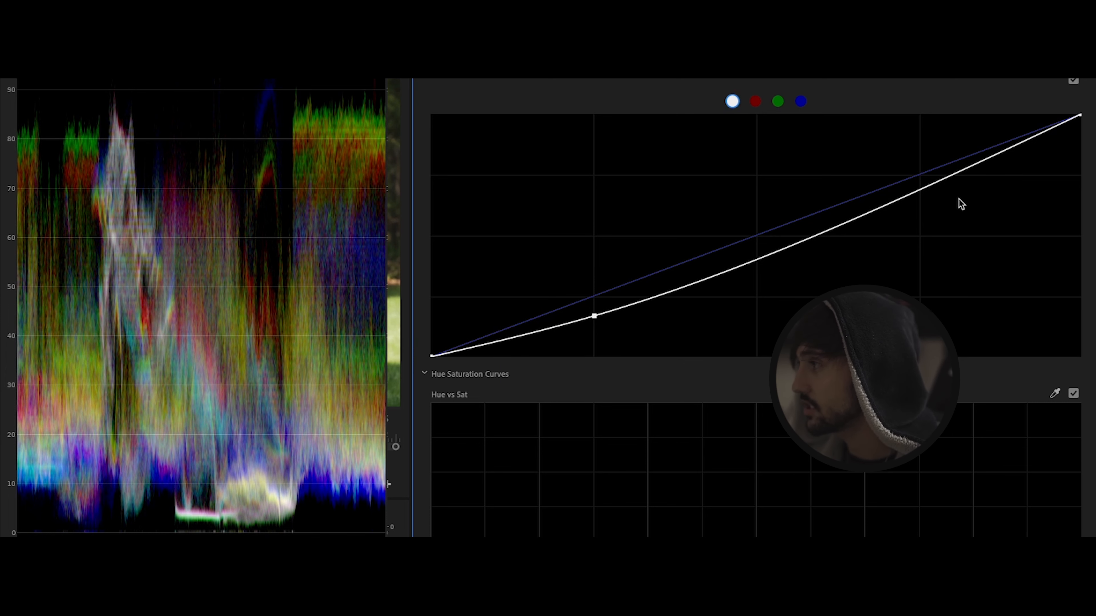
left_click(919, 190)
left_click_drag(920, 191, 919, 171)
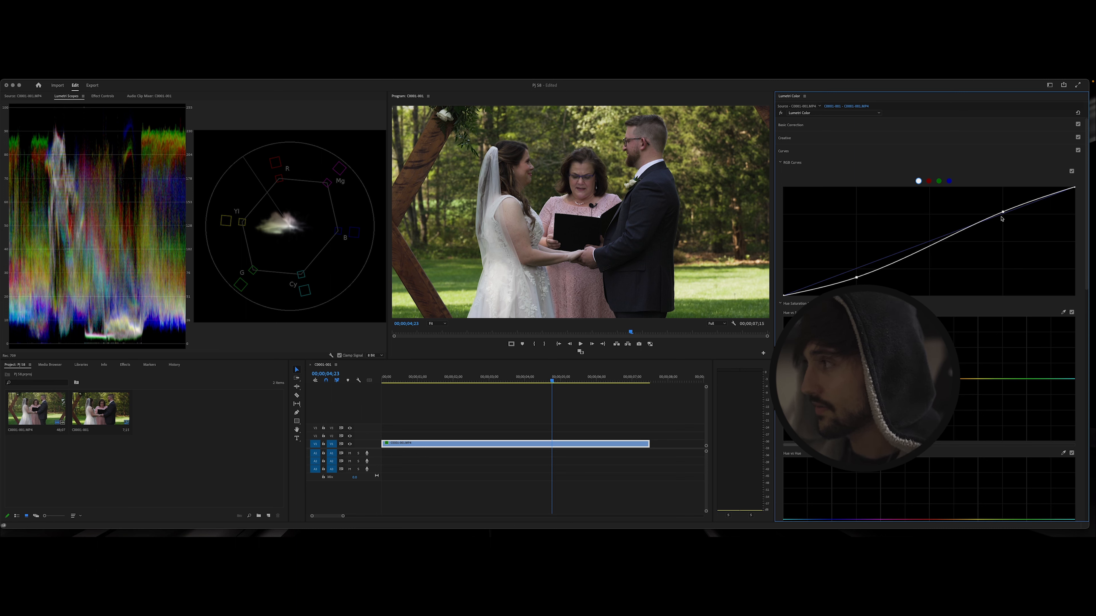
left_click(825, 149)
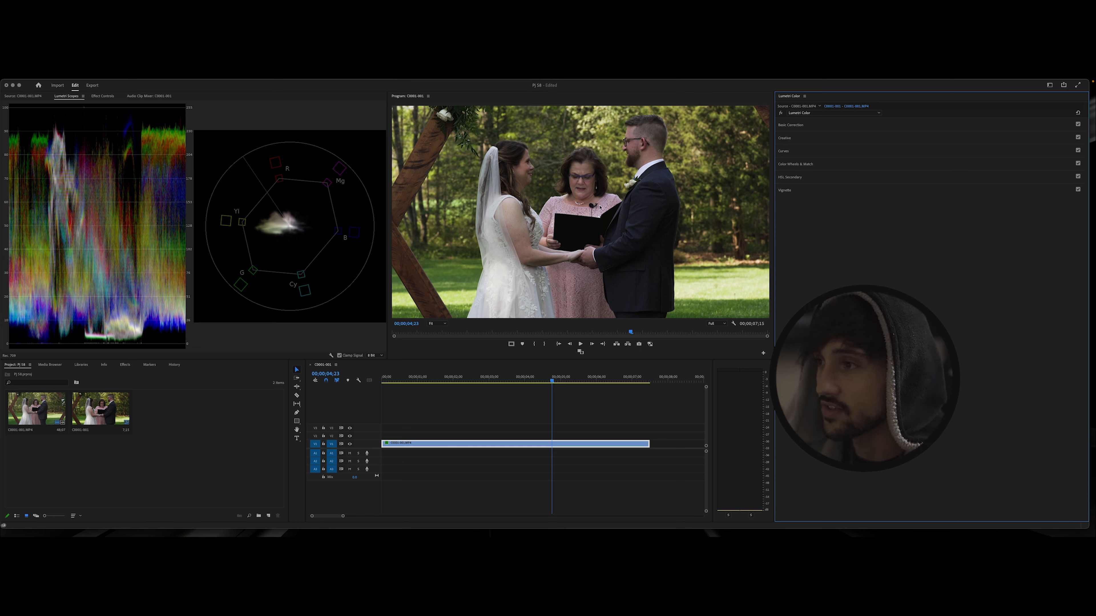
Step: Draw a small free-form Bezier Opacity mask around the skin on the groom's neck
left_click(102, 96)
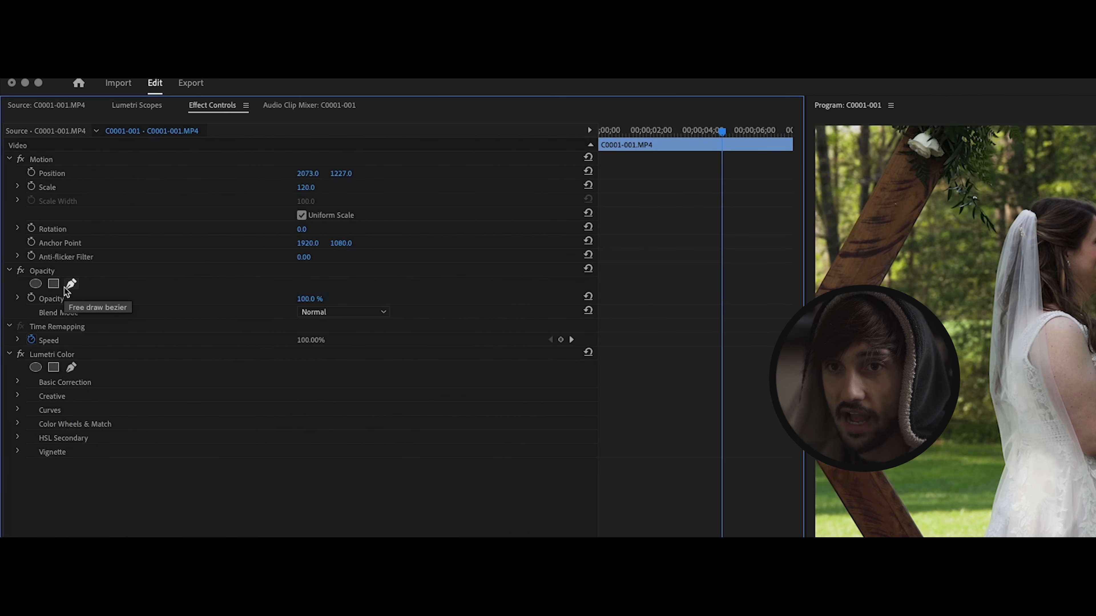
left_click(71, 284)
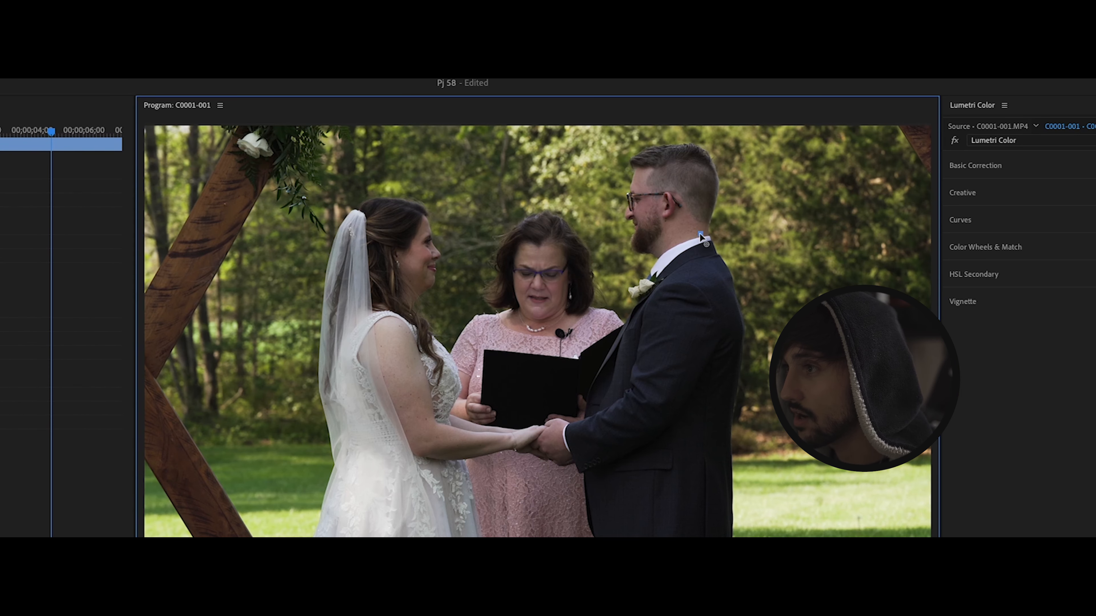
left_click(731, 233)
left_click(695, 248)
left_click(701, 223)
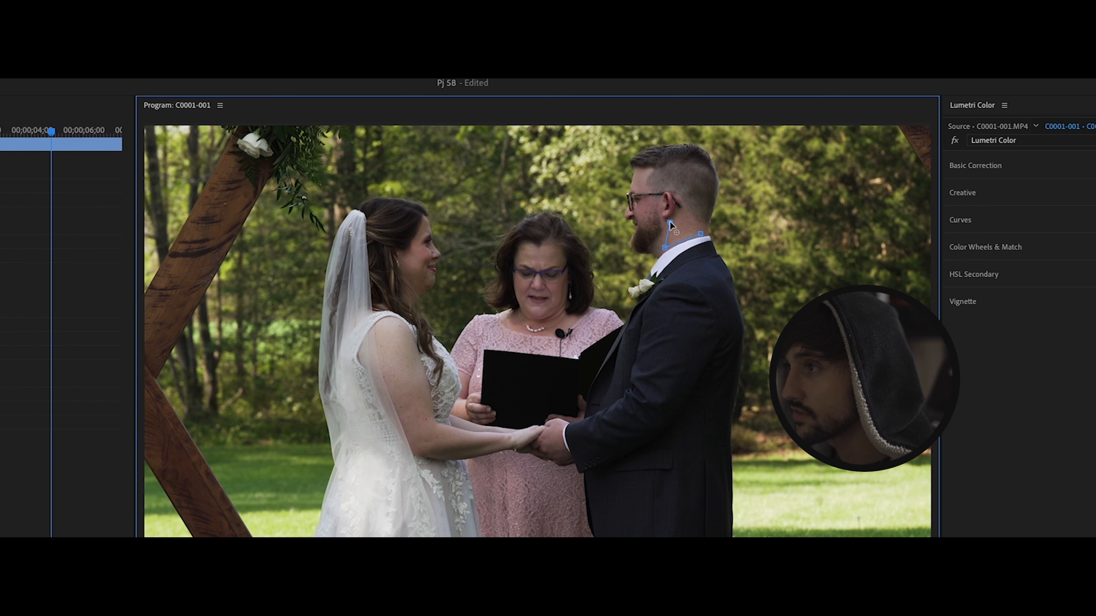
left_click(702, 235)
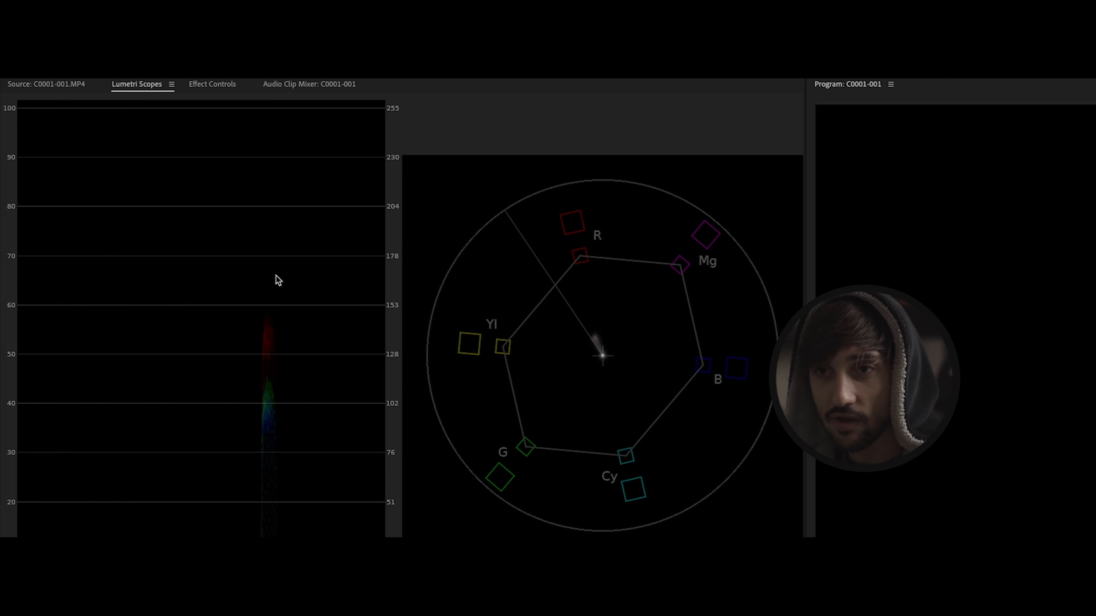
Step: Raise the Whites to 46.6 in Basic Correction while checking the masked skin on the waveform
left_click(275, 242)
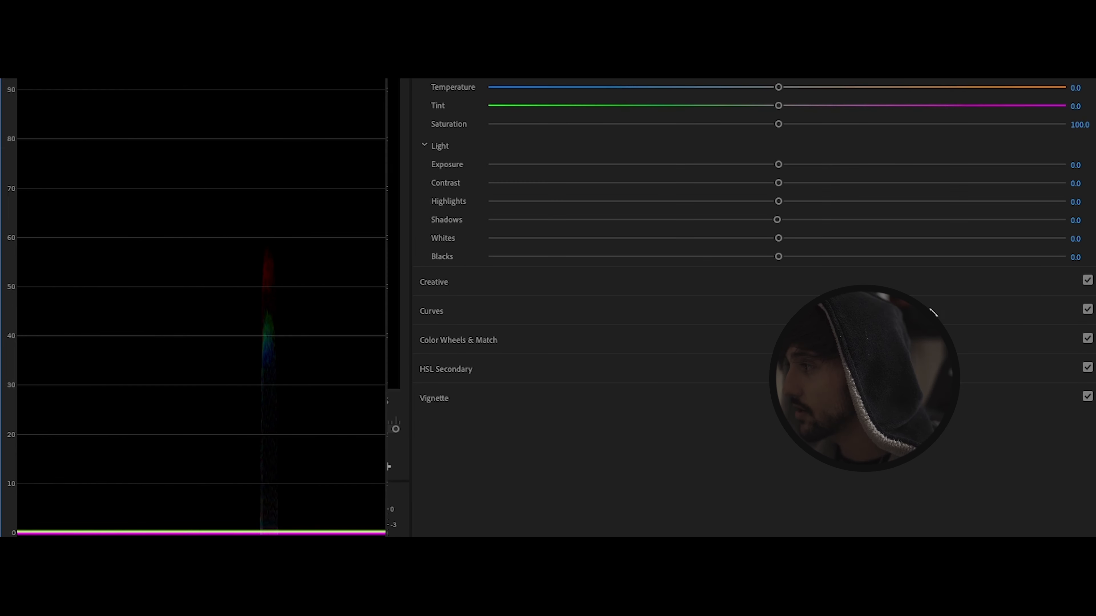
left_click_drag(778, 238, 912, 239)
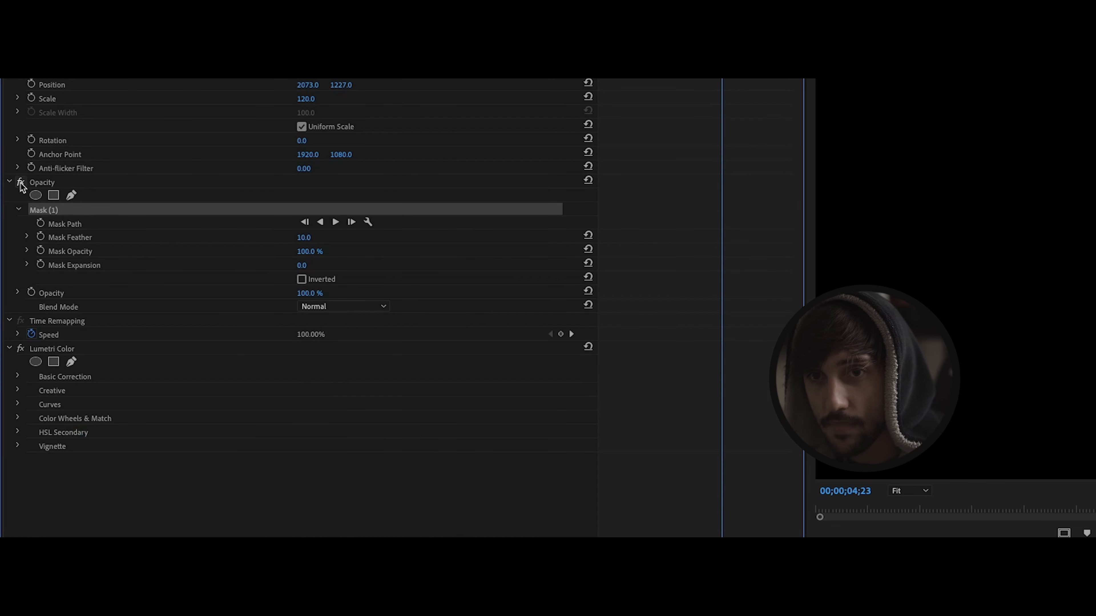
Step: Temporarily bypass the Opacity mask to compare the frame with and without Basic Correction, and examine the masked skin in the scopes
left_click(21, 184)
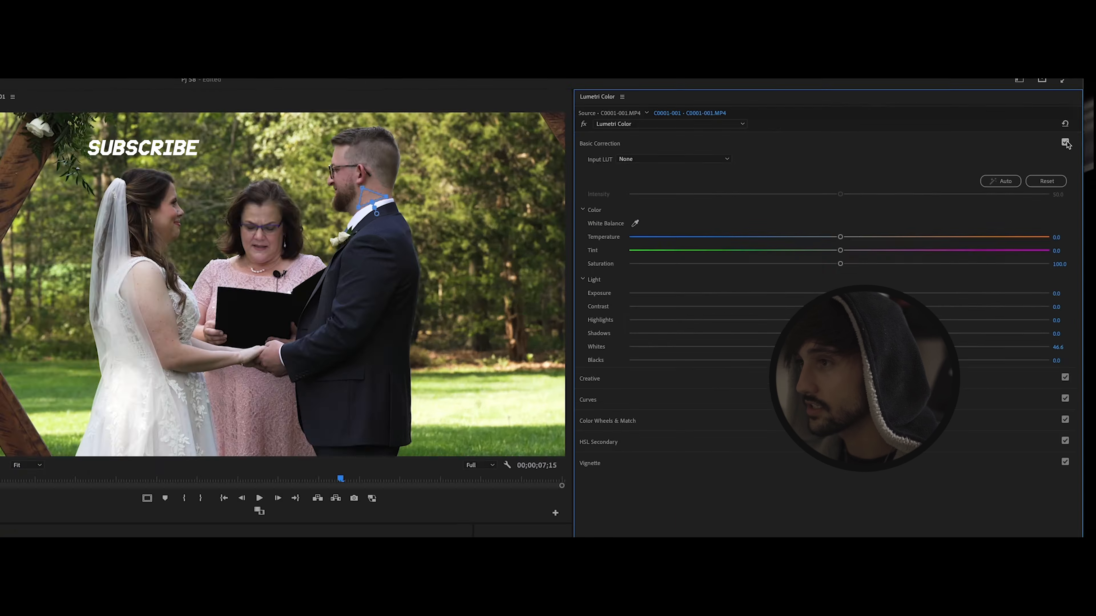
left_click(1078, 123)
left_click(1027, 197)
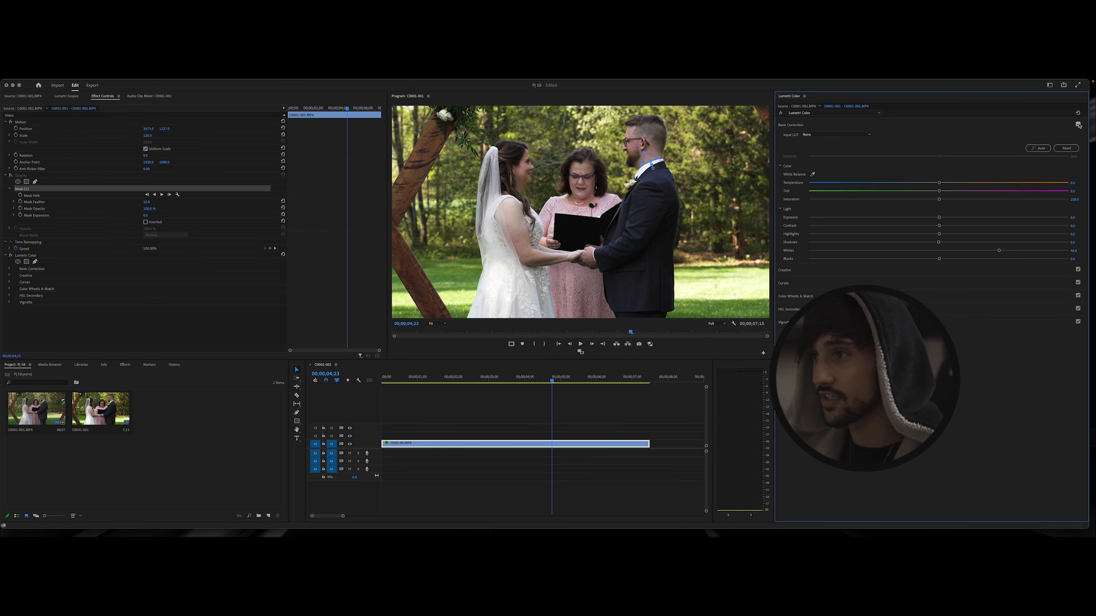
left_click(11, 176)
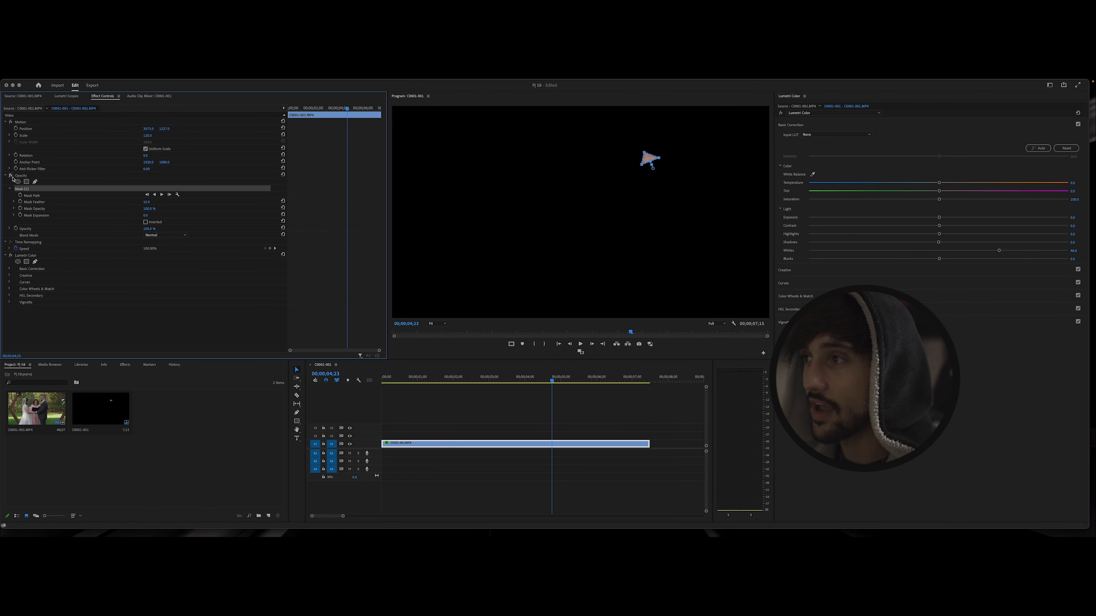
left_click(66, 96)
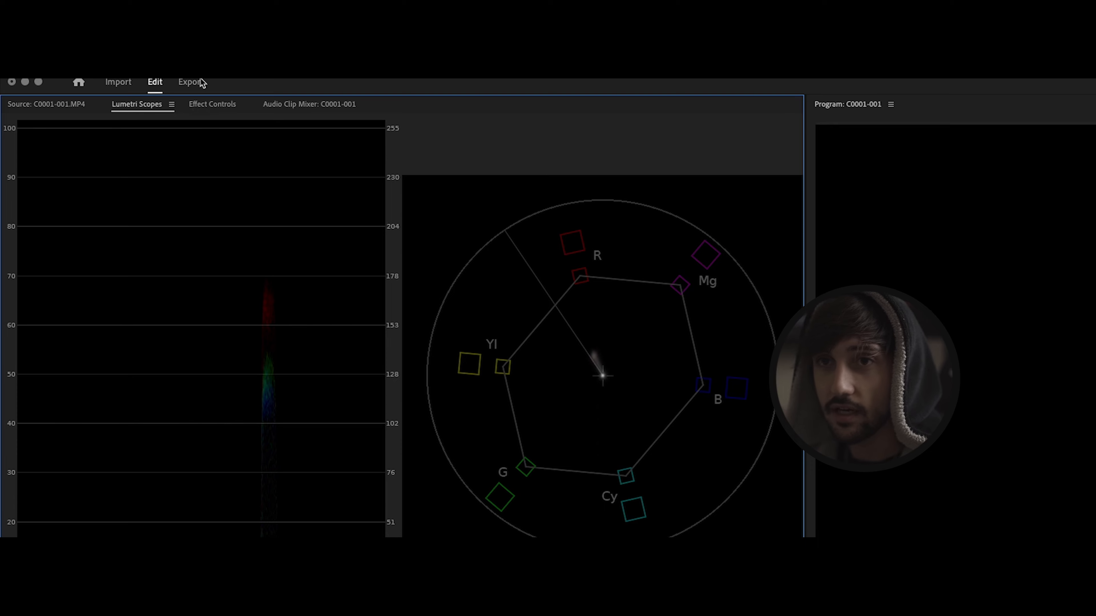
Step: With the Opacity mask bypassed, sample the groom's neck skin as the HSL Secondary key and preview the key in Color/Gray
left_click(212, 104)
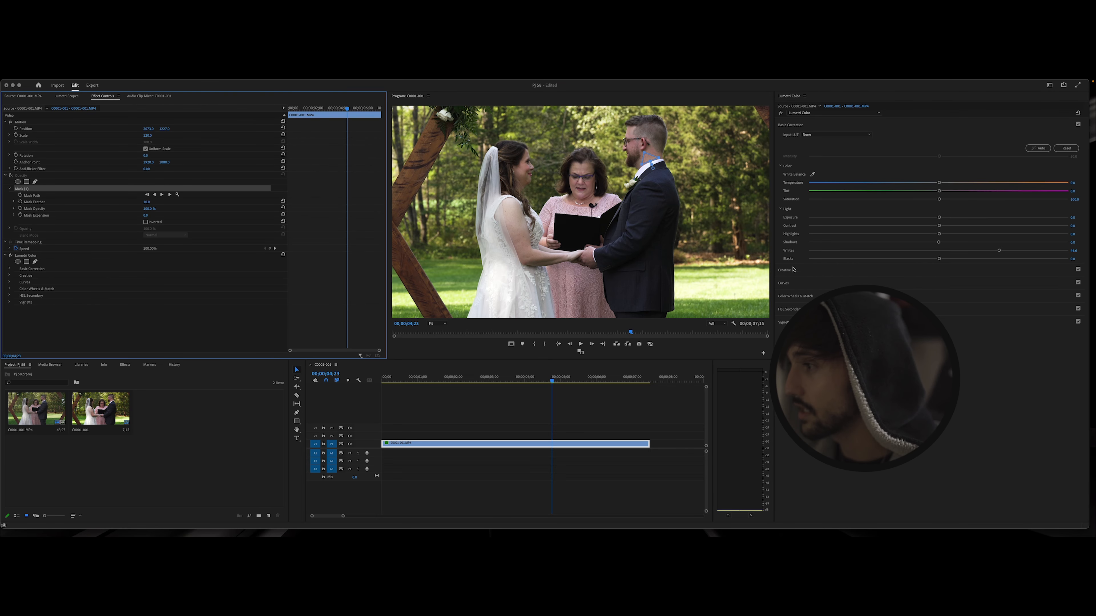
left_click(794, 309)
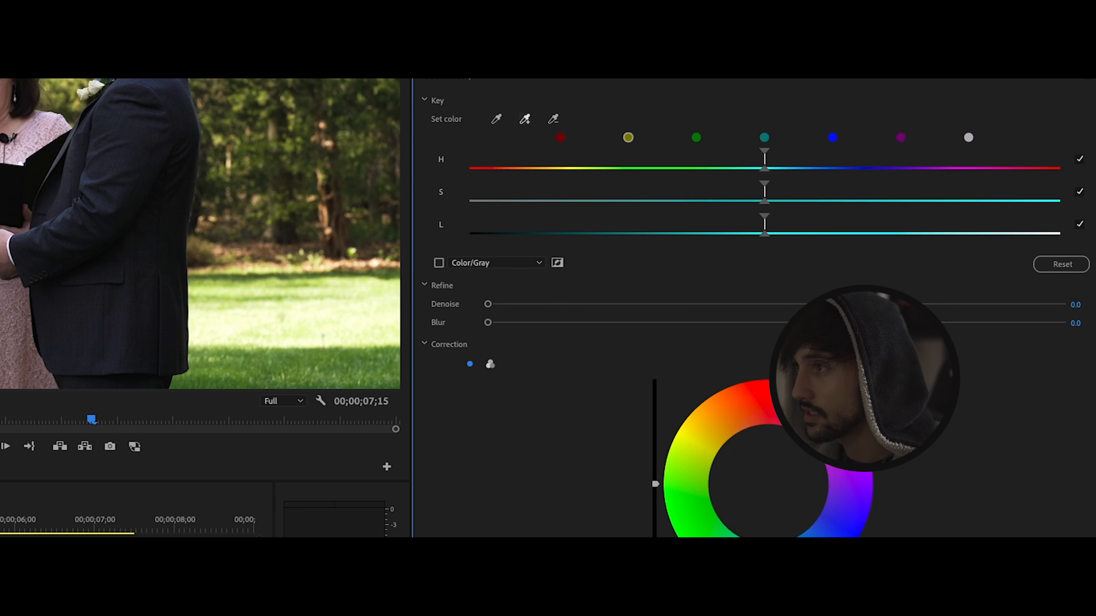
mouse_move(379, 184)
left_mouse_down()
mouse_move(364, 212)
mouse_move(386, 209)
mouse_move(383, 198)
left_mouse_up()
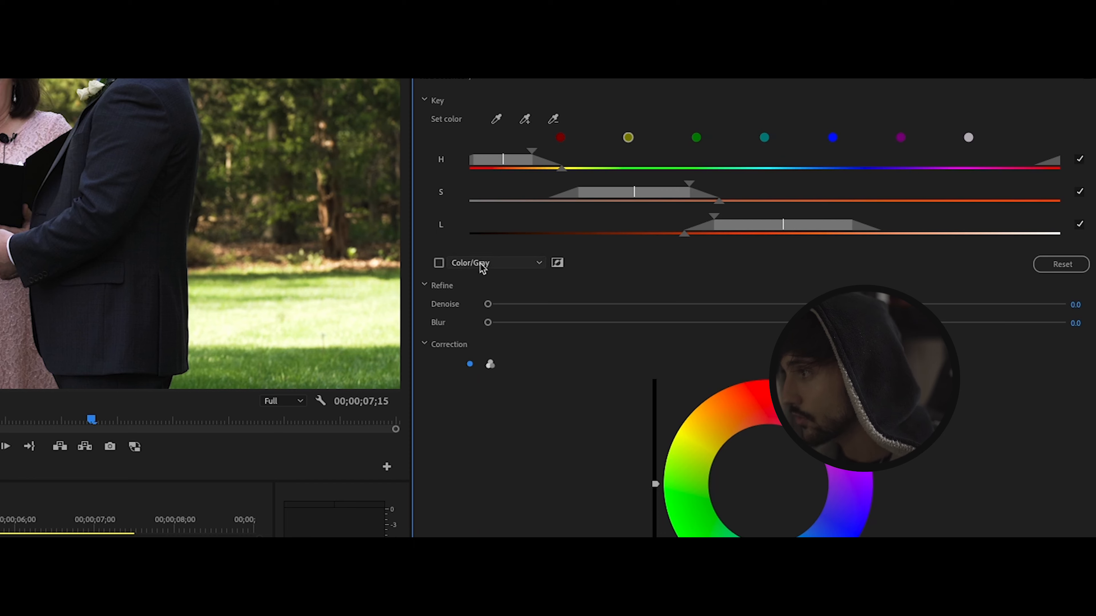
left_click(439, 263)
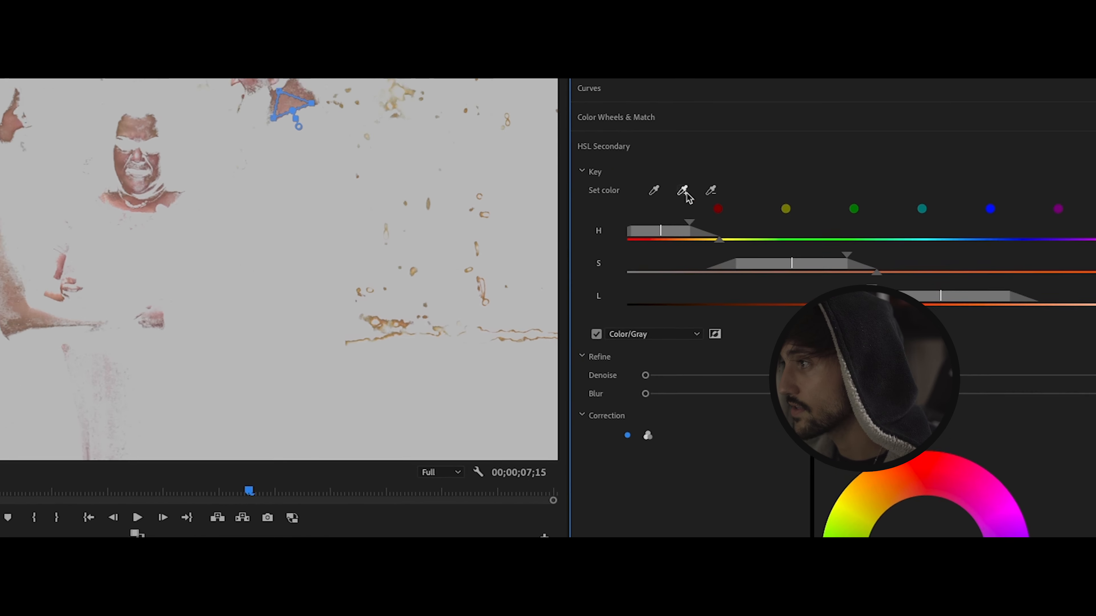
Step: Add several skin samples from the bride's arm and shoulder to the HSL Secondary key
left_click(815, 251)
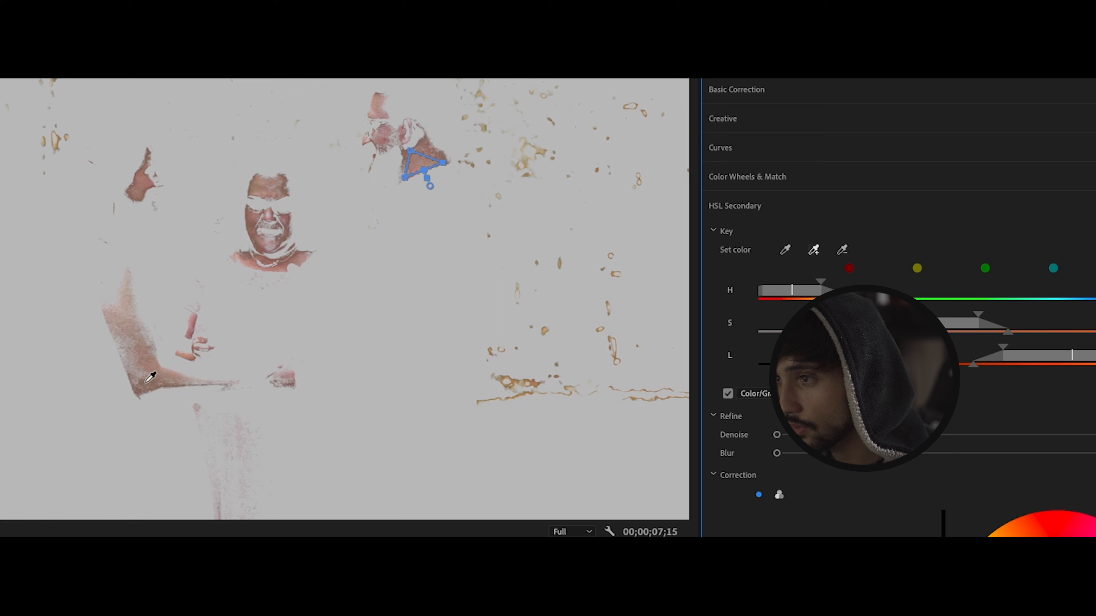
left_click(130, 350)
left_click(119, 295)
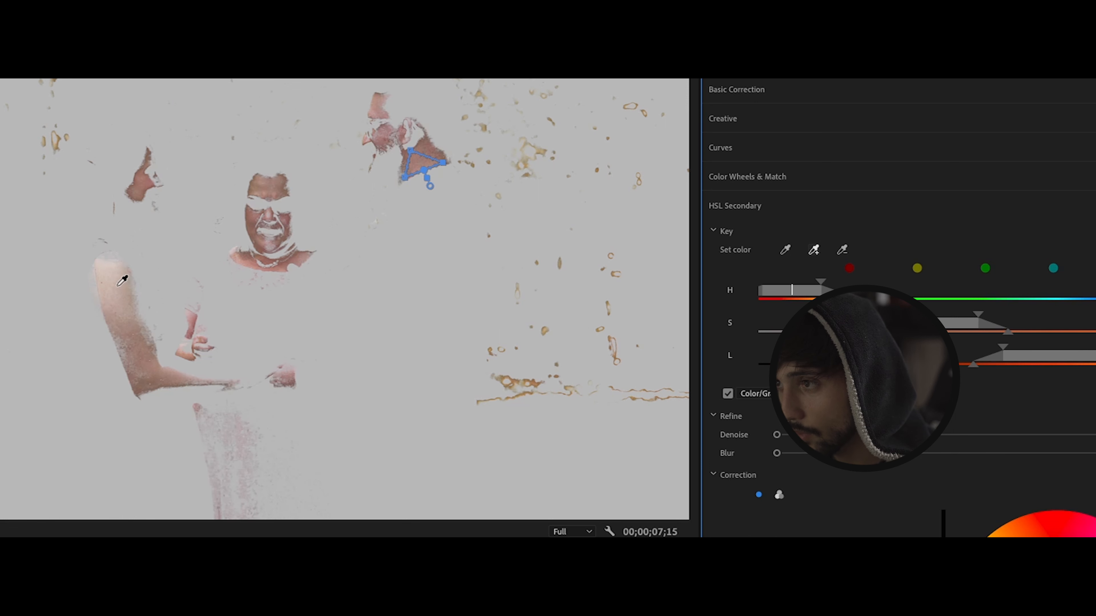
left_click(118, 286)
left_click(123, 281)
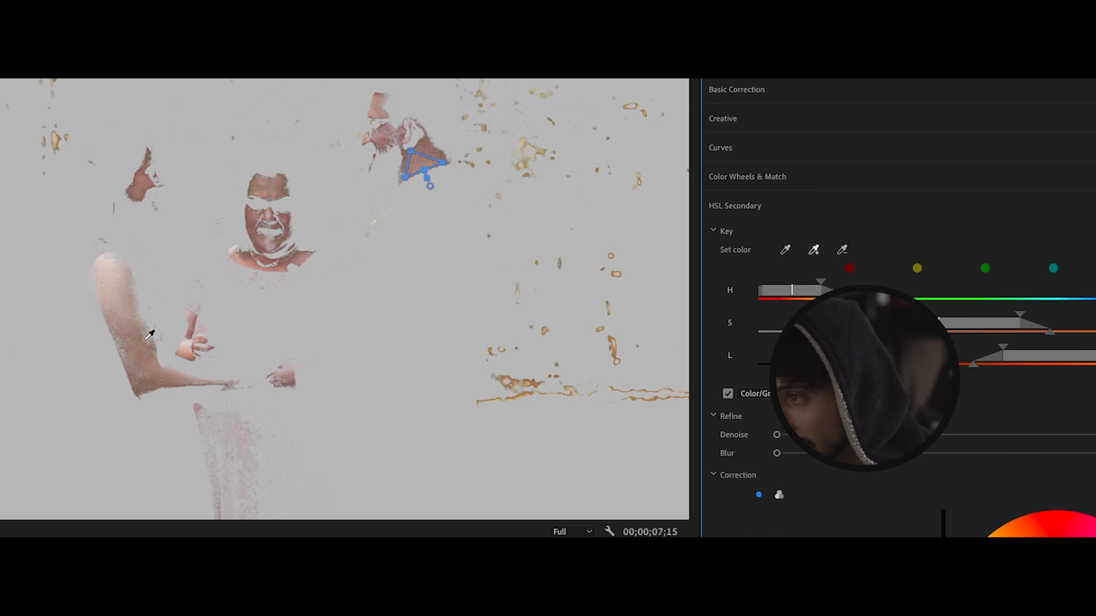
left_click(150, 331)
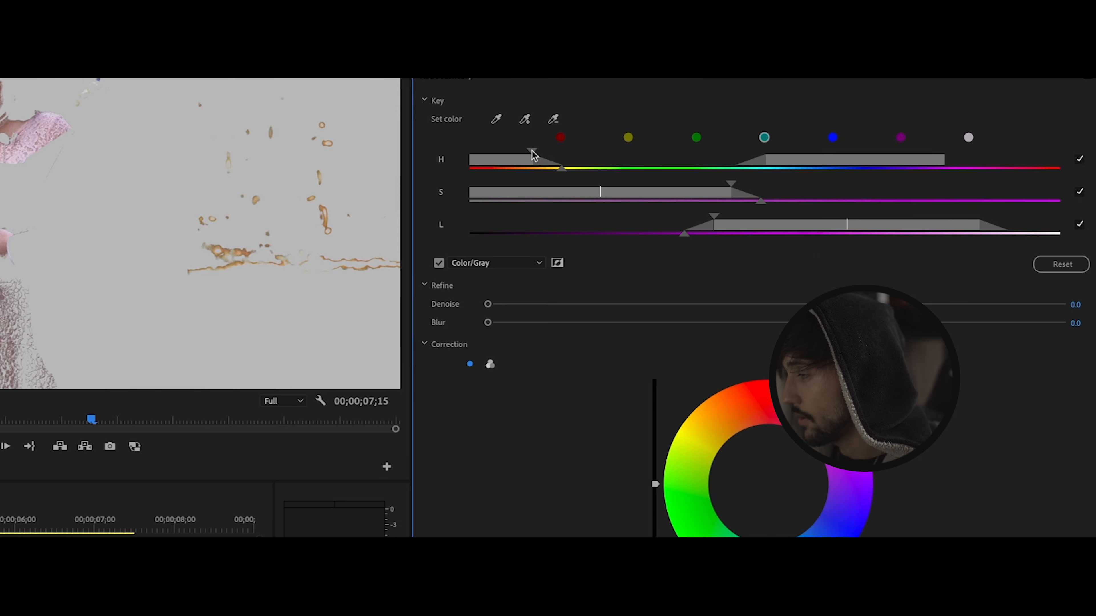
Step: Adjust the key's Hue range to run from magenta through red to yellow-orange, excluding the cyan and blue hues
left_click_drag(531, 152, 519, 152)
left_click_drag(497, 165, 553, 172)
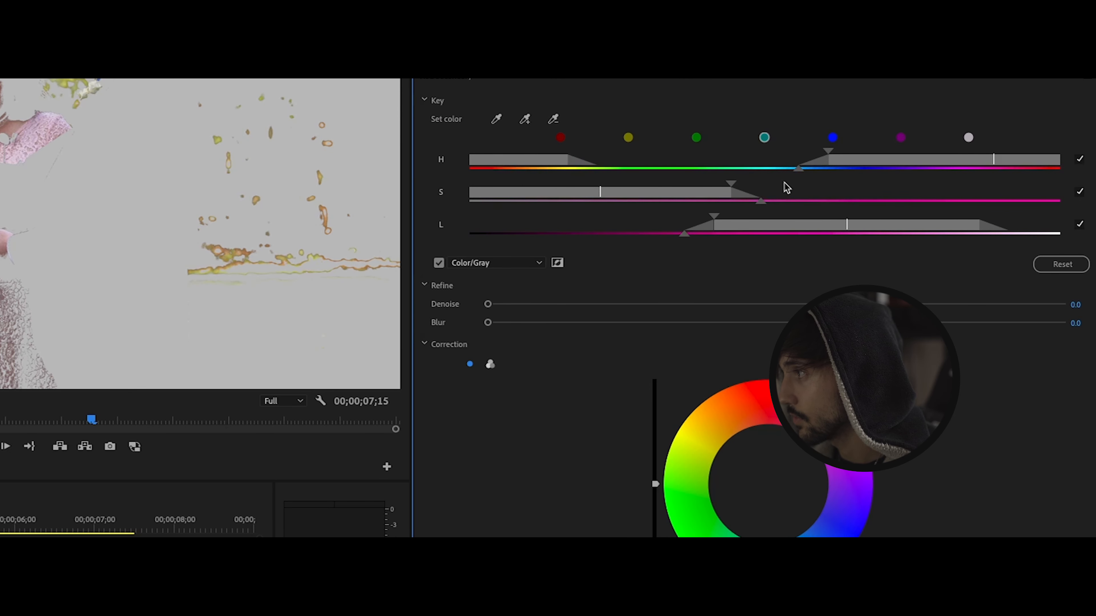
left_click_drag(826, 156, 881, 159)
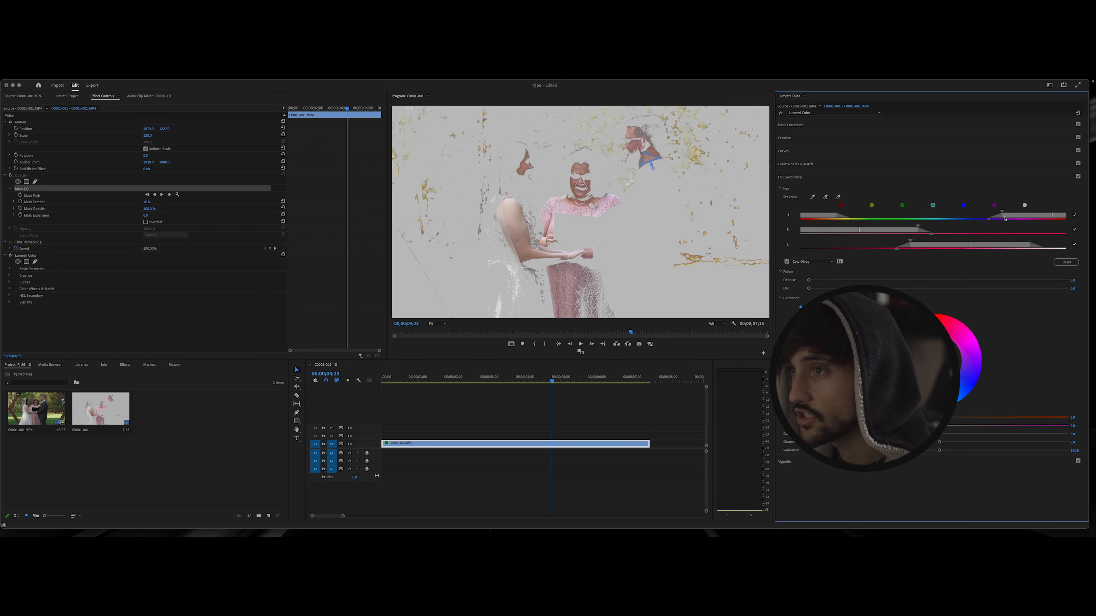
left_click_drag(1004, 218, 1027, 219)
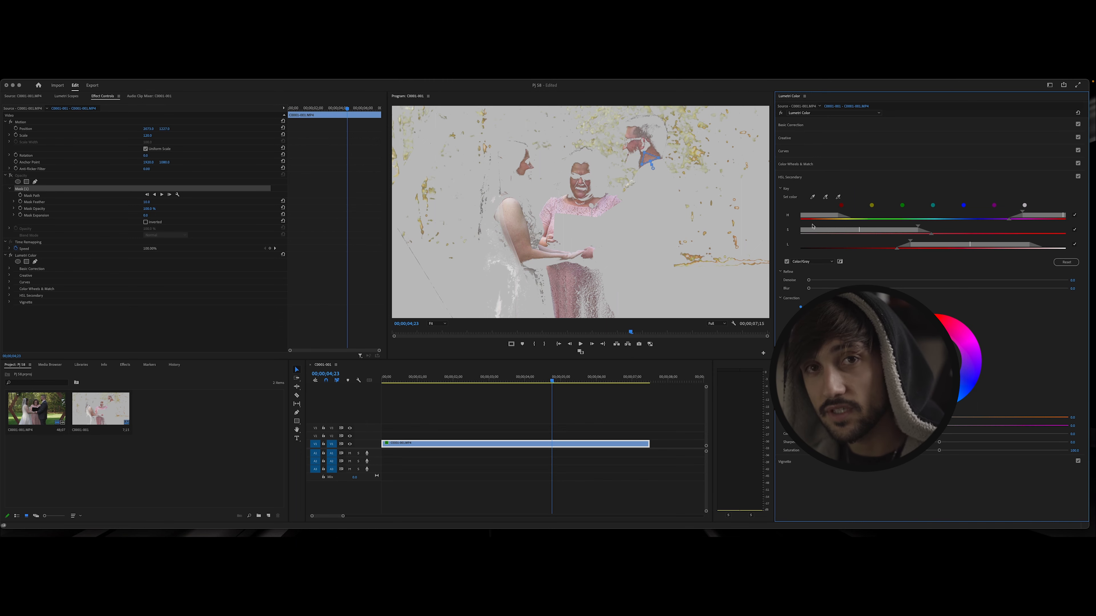
Step: Shift the key's Saturation range toward higher saturation and widen its Luminance range at both ends
left_click_drag(917, 225, 911, 227)
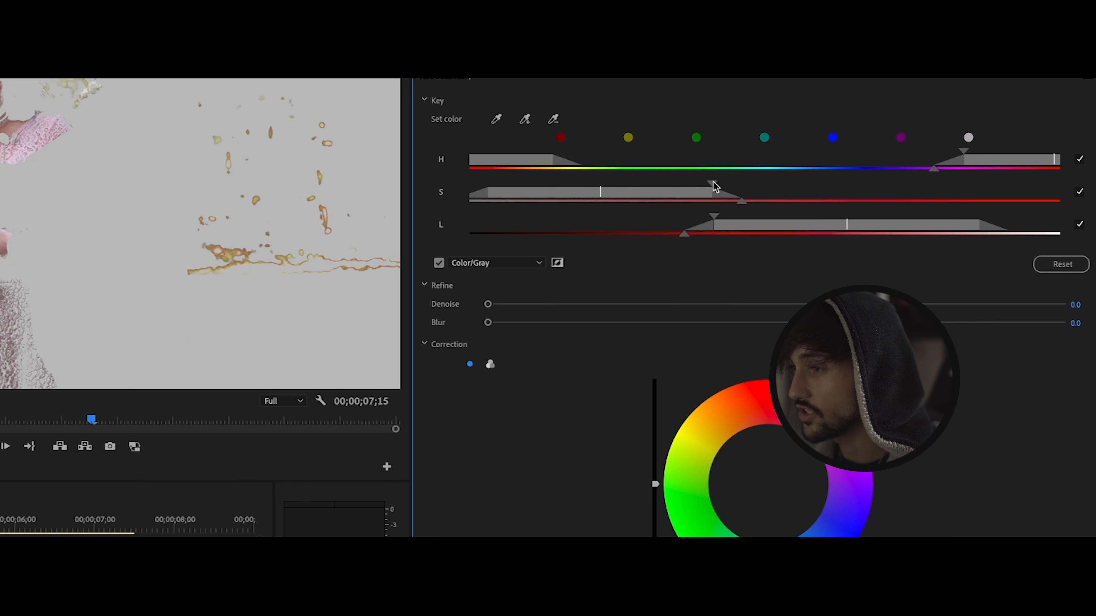
left_click_drag(673, 194, 717, 202)
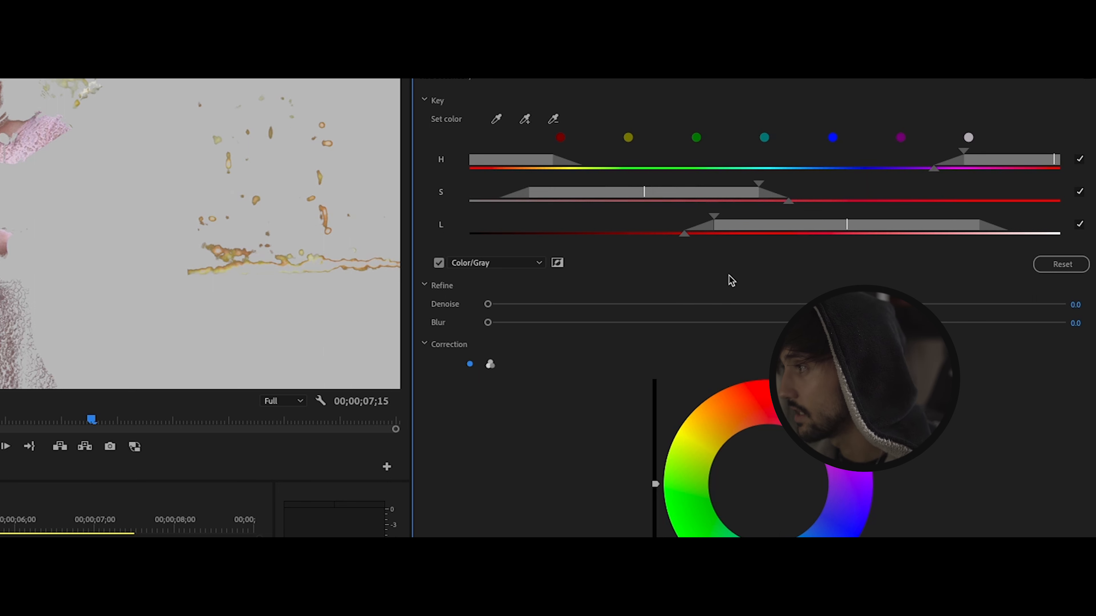
mouse_move(714, 222)
left_mouse_down()
mouse_move(698, 221)
mouse_move(751, 235)
left_mouse_up()
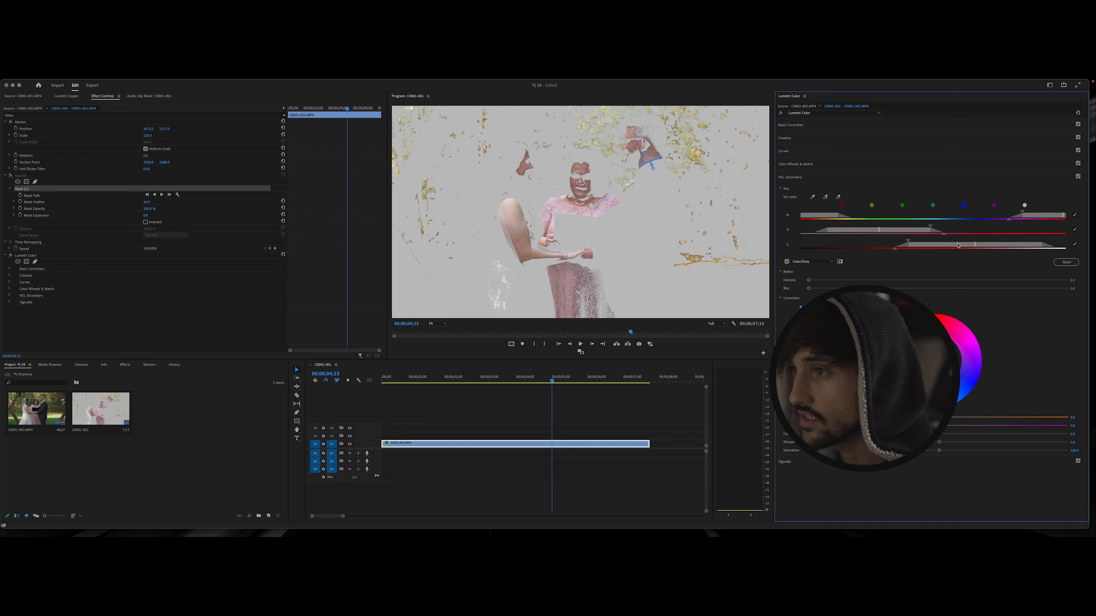
left_click_drag(907, 240, 904, 243)
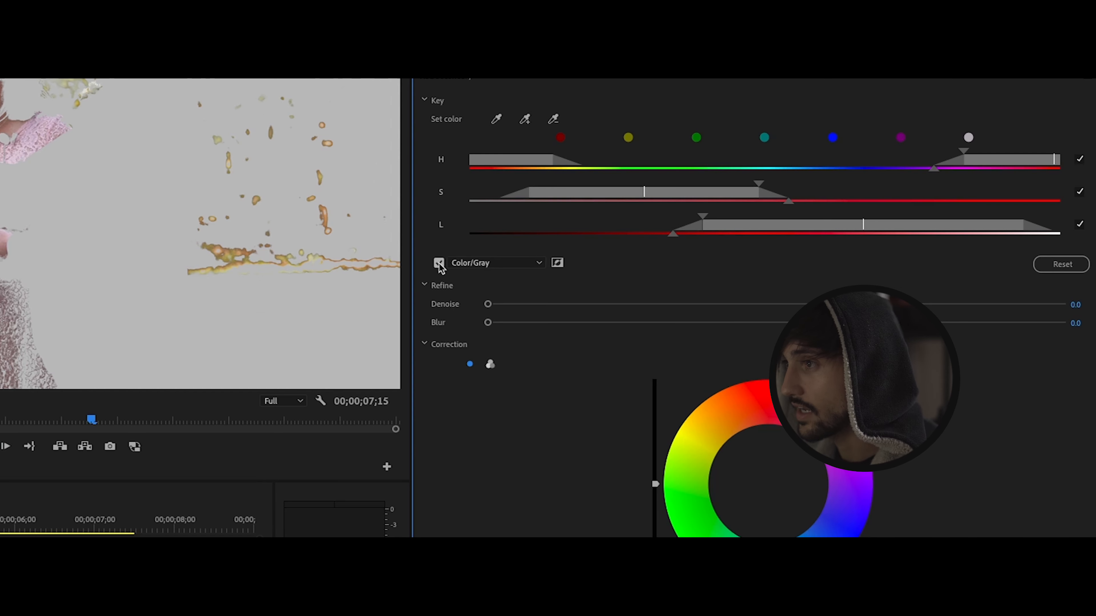
Step: Turn off the Color/Gray key preview and re-enable the Opacity mask to isolate the groom's neck skin
left_click(786, 261)
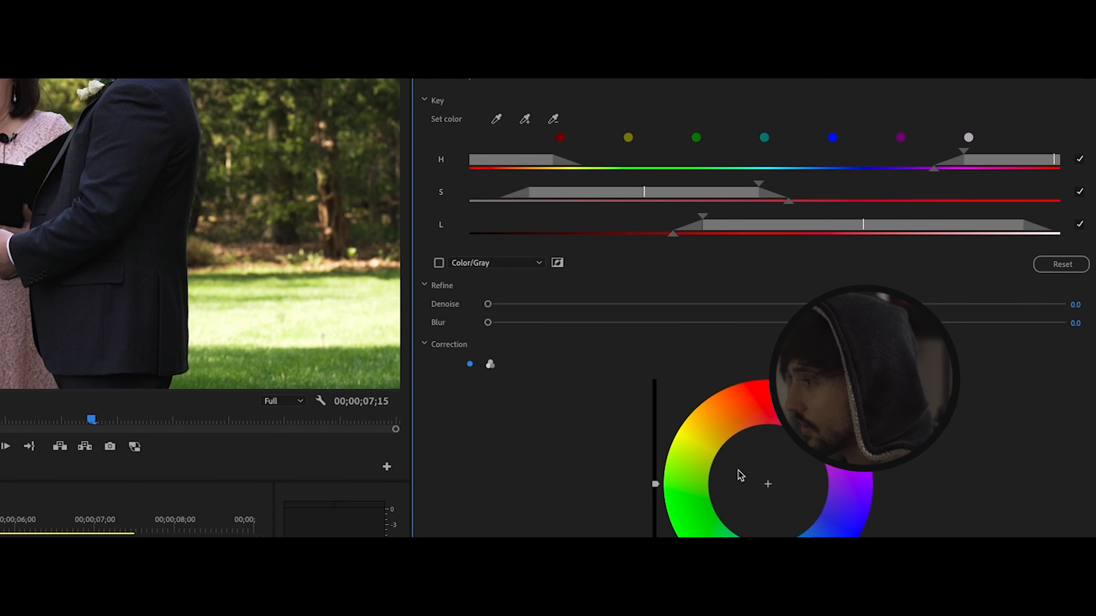
left_click(491, 365)
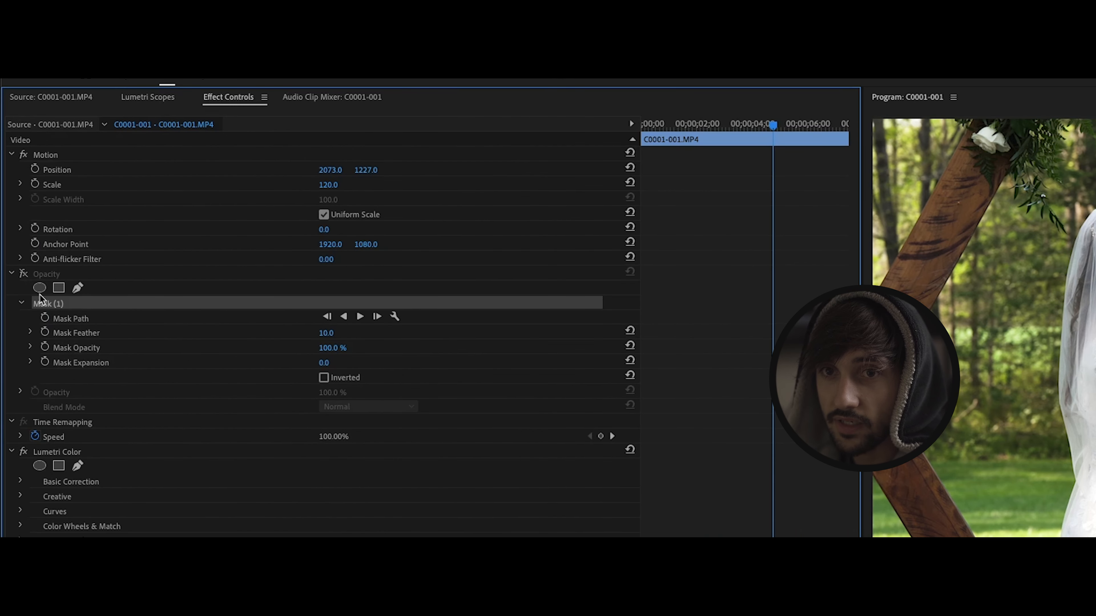
left_click(23, 273)
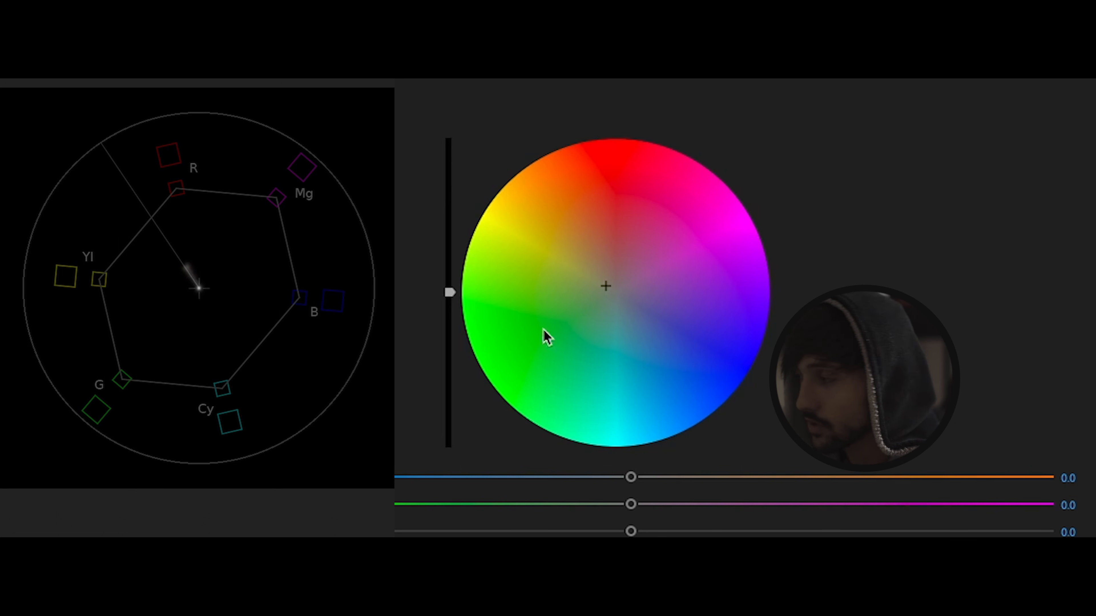
Step: Shift the HSL Secondary correction wheel slightly toward yellow-orange to follow the skin tone line, and disable the Opacity mask
left_click_drag(607, 286, 603, 287)
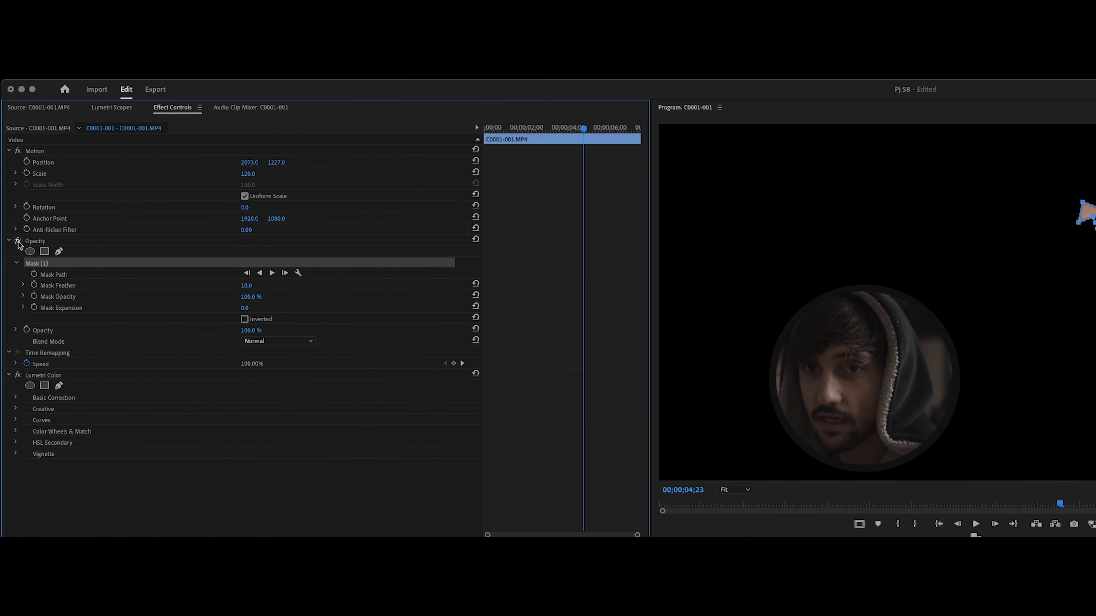
left_click(18, 241)
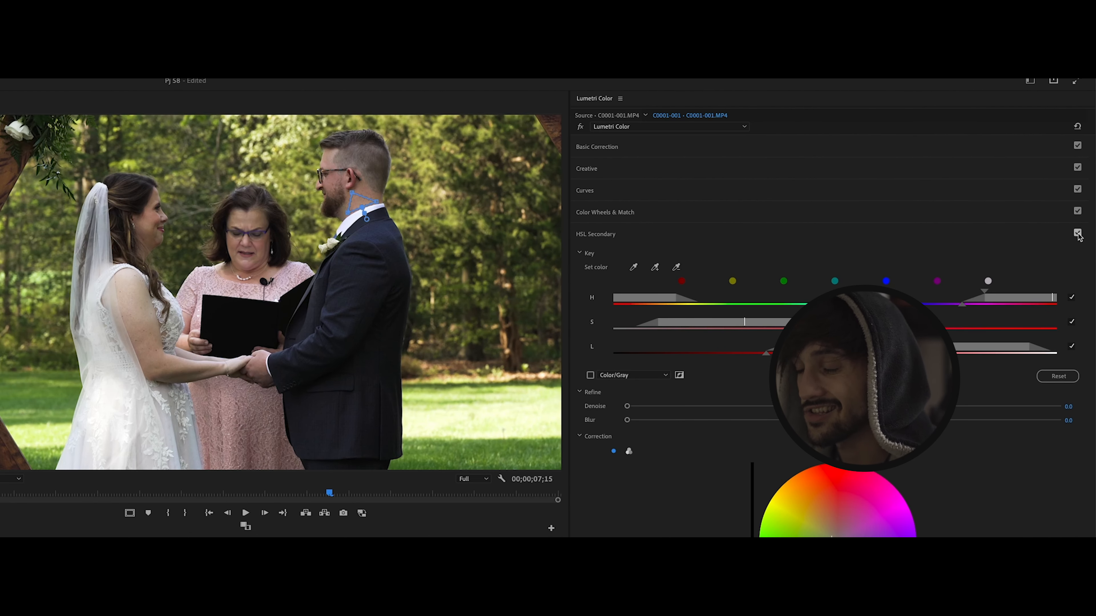
Step: Compare the skin tones across the full frame with the HSL Secondary correction disabled and enabled
left_click(1077, 233)
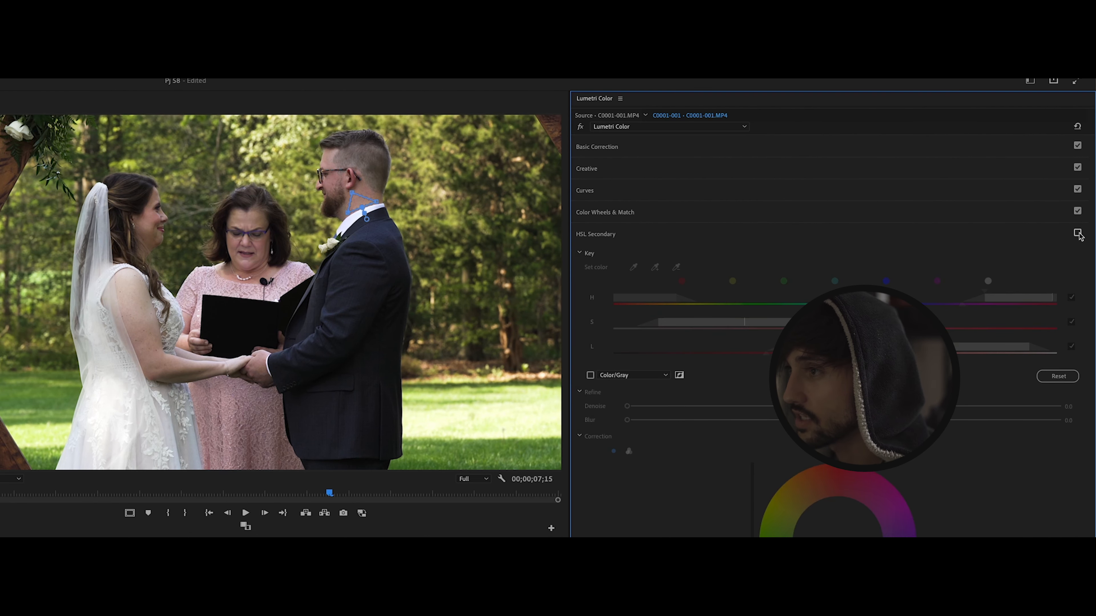
left_click(1078, 233)
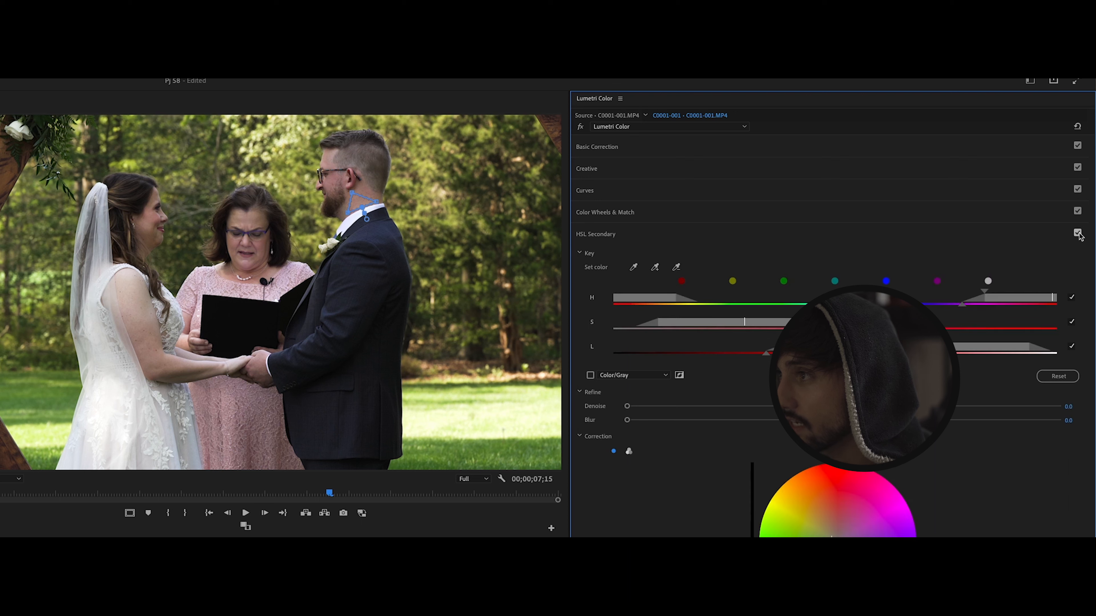
left_click(1077, 233)
left_click(1077, 233)
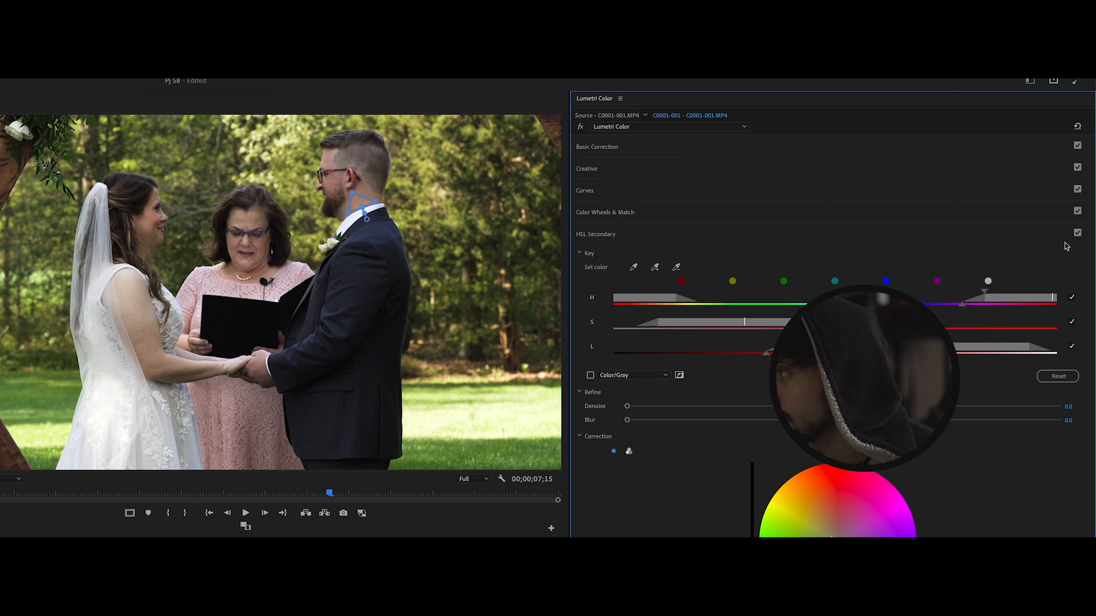
left_click(1078, 234)
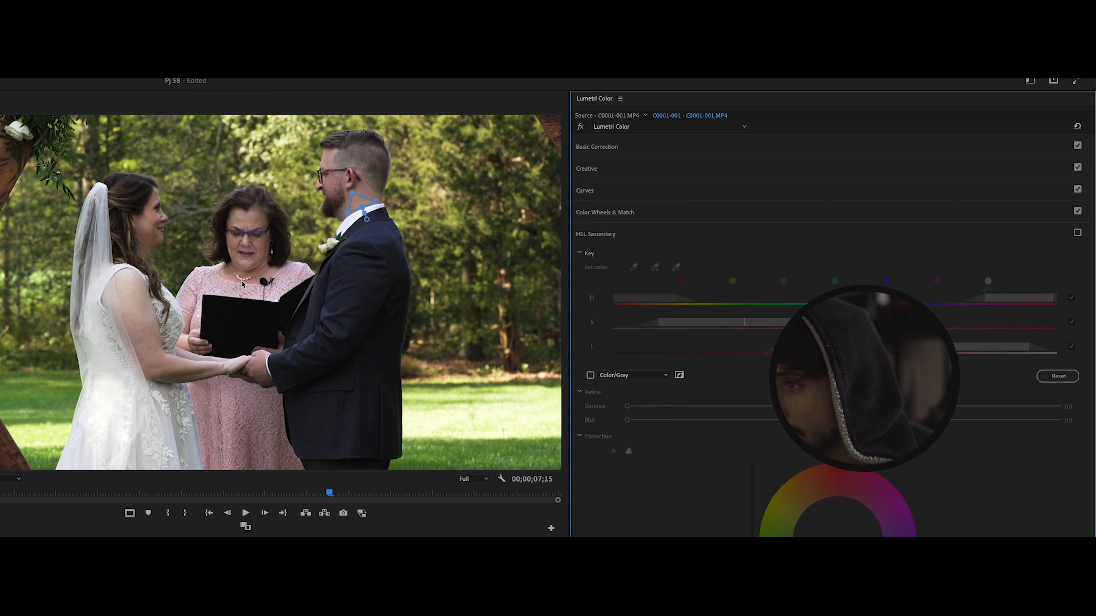
left_click(1078, 233)
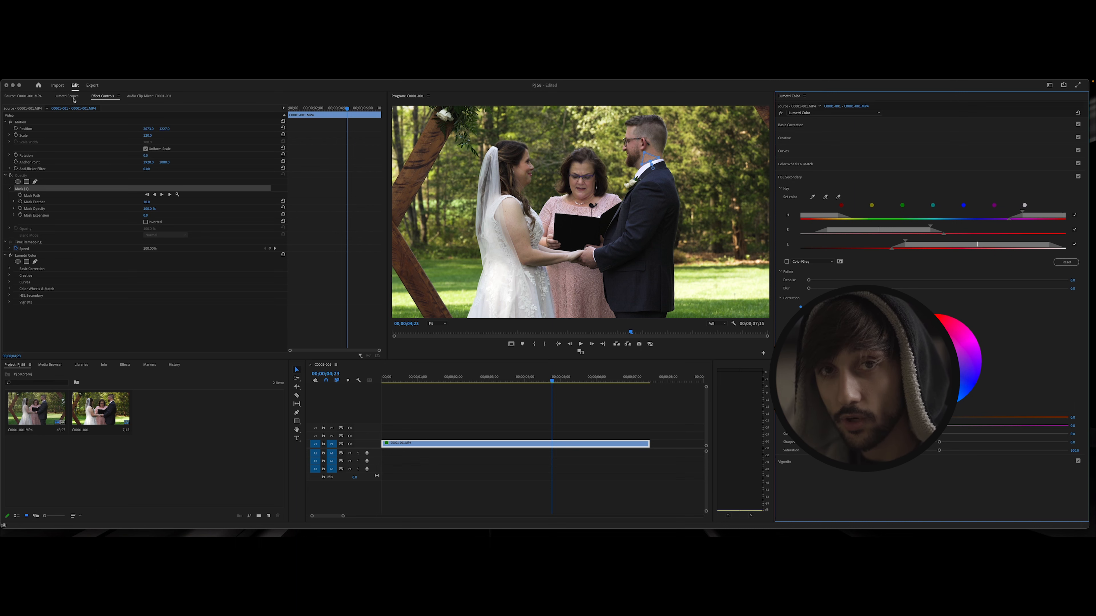
Step: Check the vectorscope, return to the clip's effect settings and collapse the HSL Secondary section
left_click(67, 96)
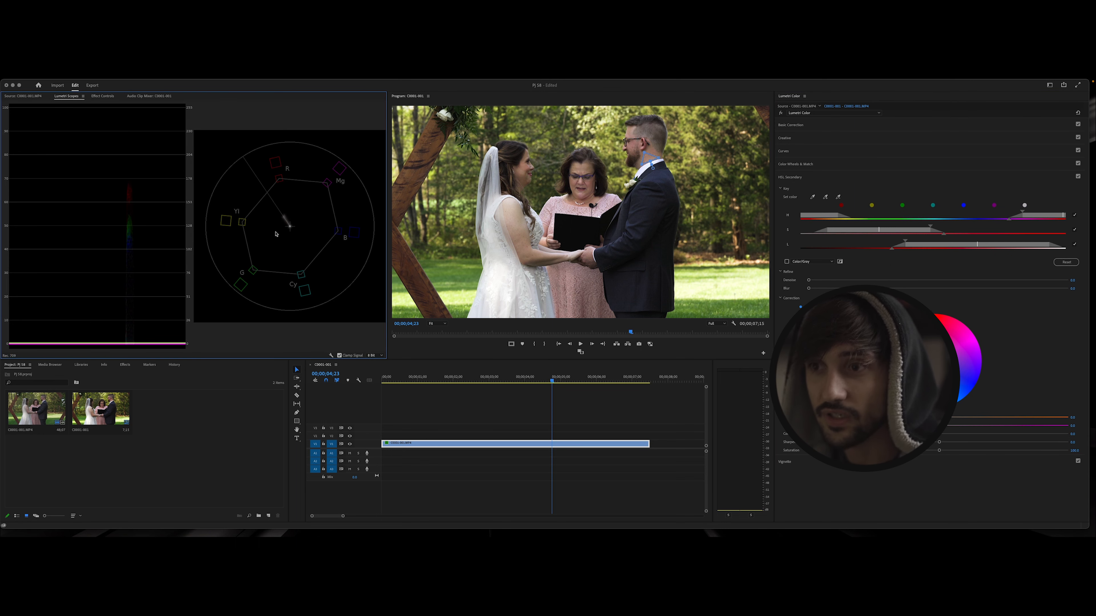
left_click(102, 96)
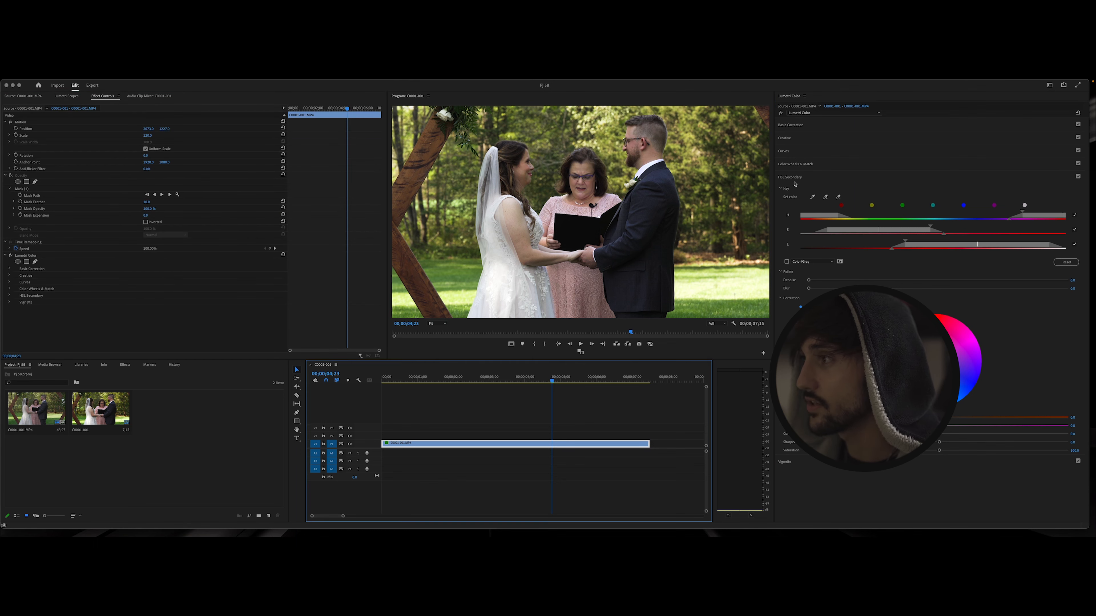
left_click(793, 177)
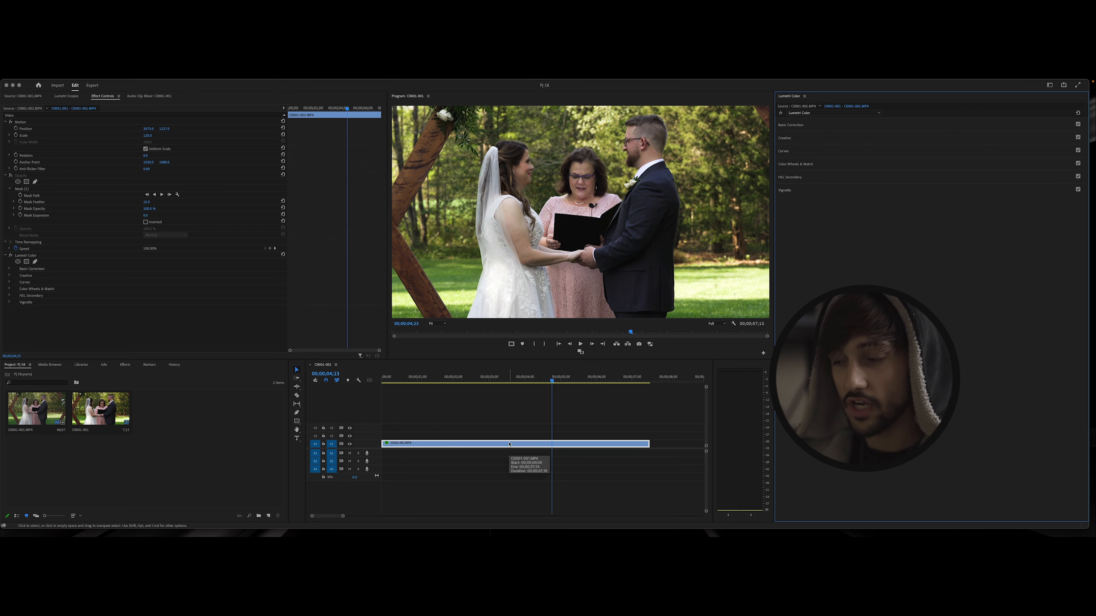
left_click(462, 439)
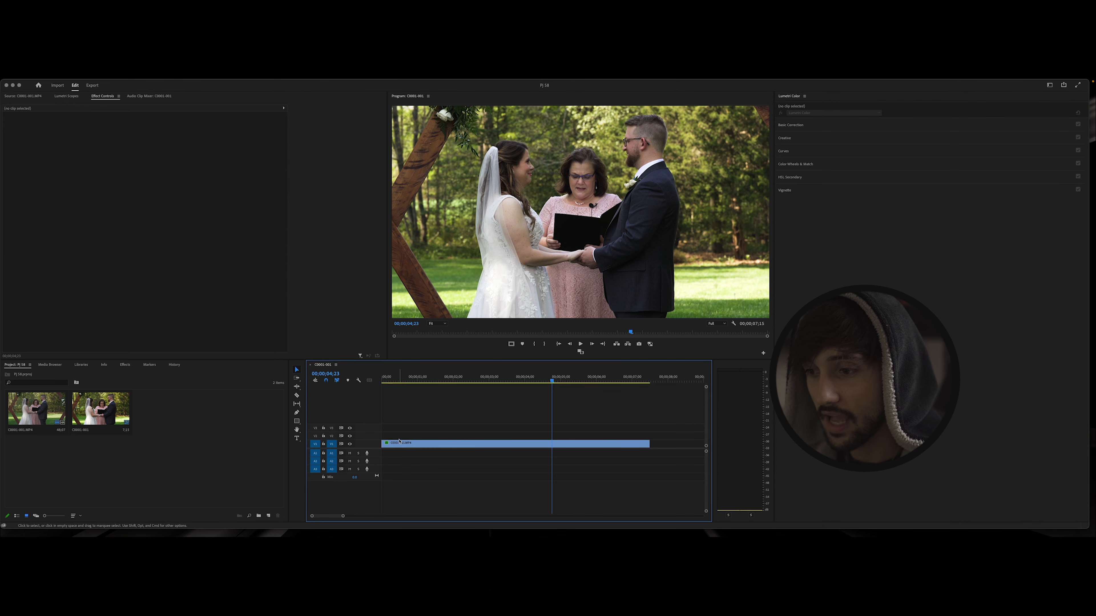
left_click(462, 444)
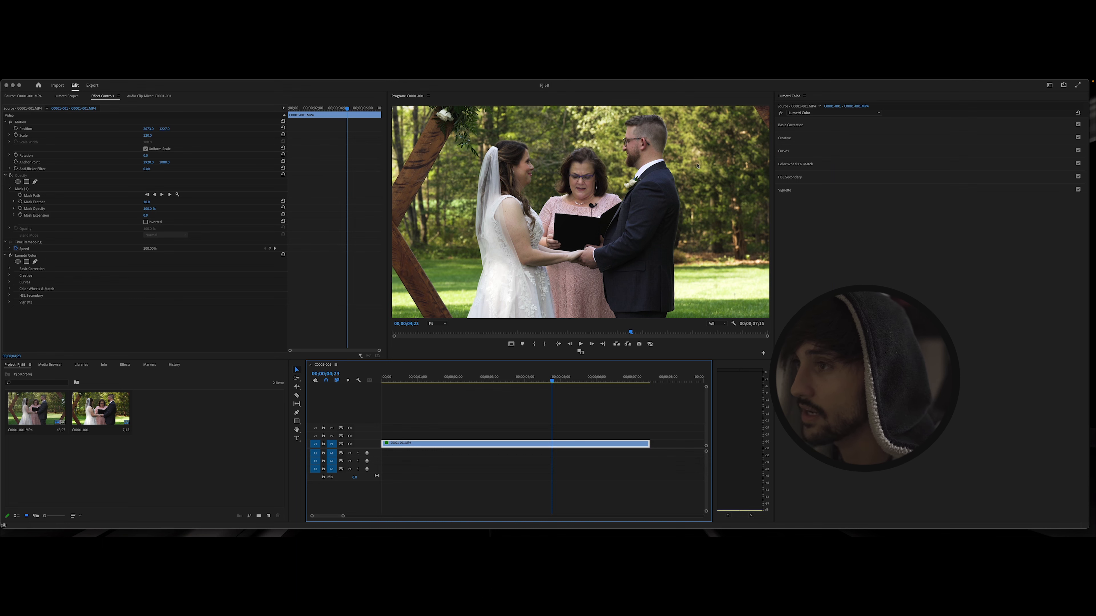
Step: Create a 3840 × 2160 adjustment layer at 29.97 fps Drop-Frame with square pixels
left_click(156, 453)
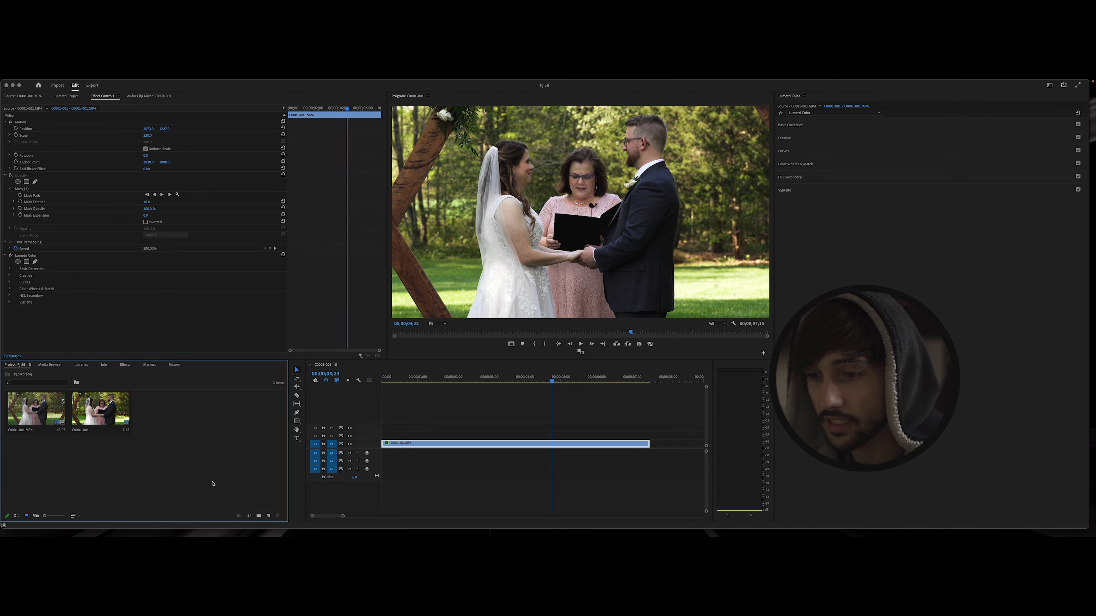
left_click(268, 516)
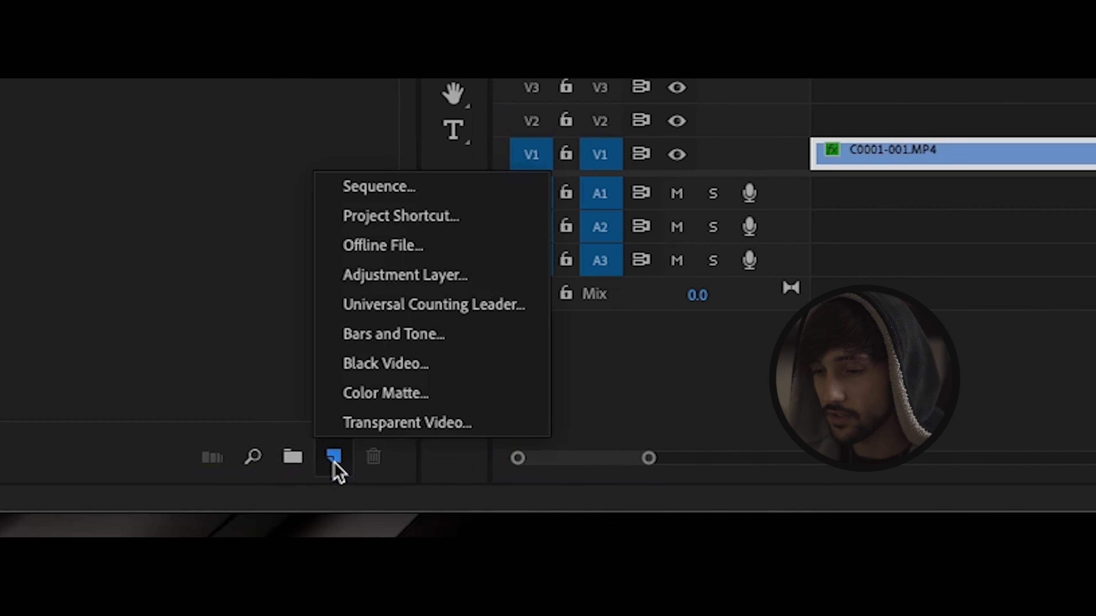
left_click(394, 276)
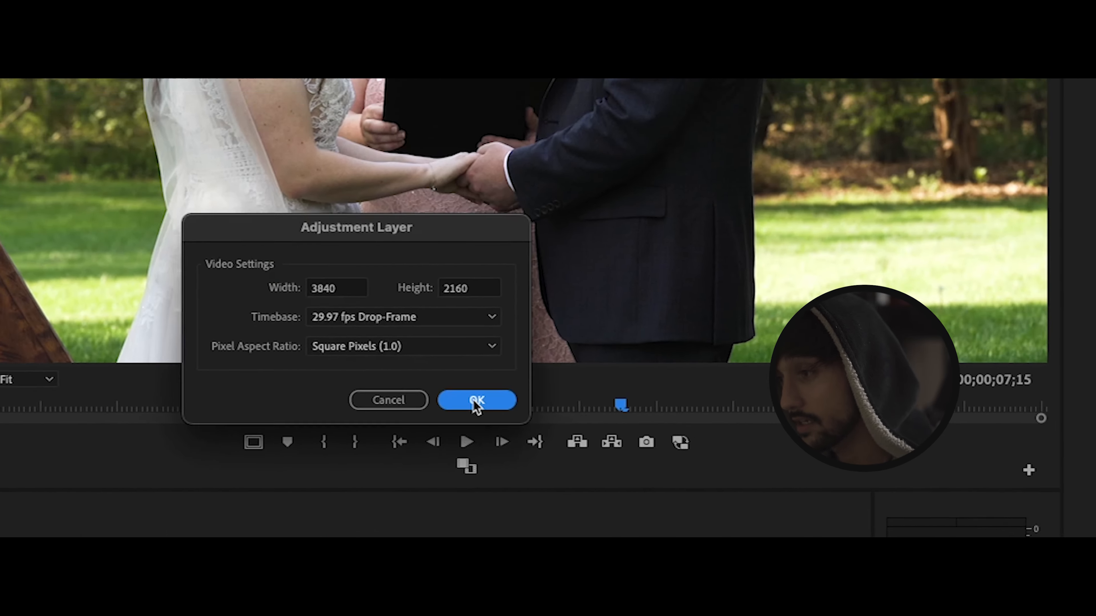
left_click(477, 400)
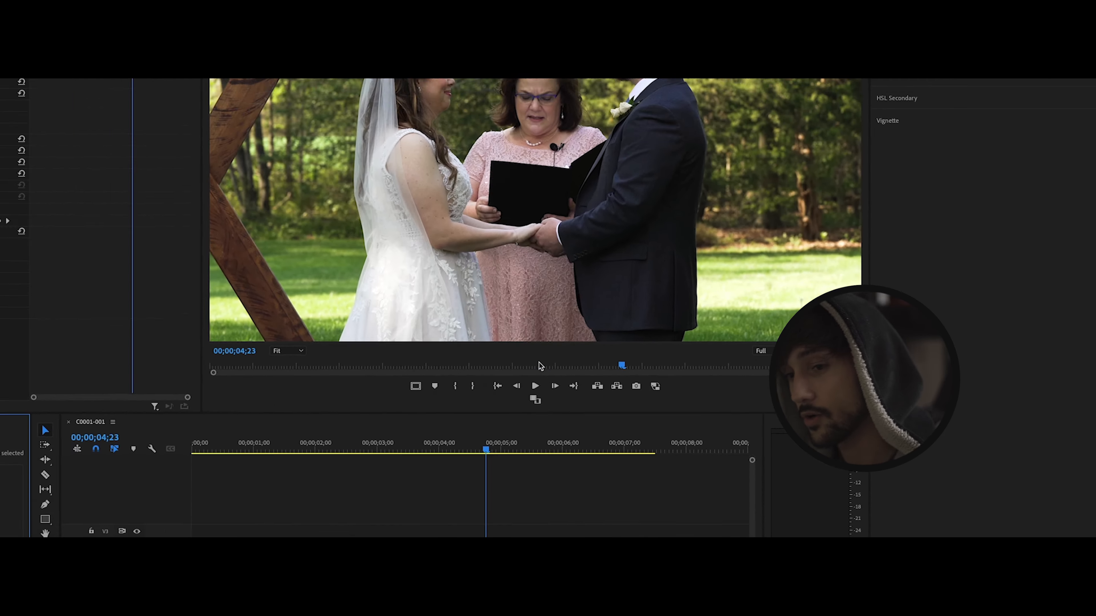
Step: Place the adjustment layer on track V2 above the wedding clip and extend it to the clip's end
left_click_drag(164, 410, 406, 437)
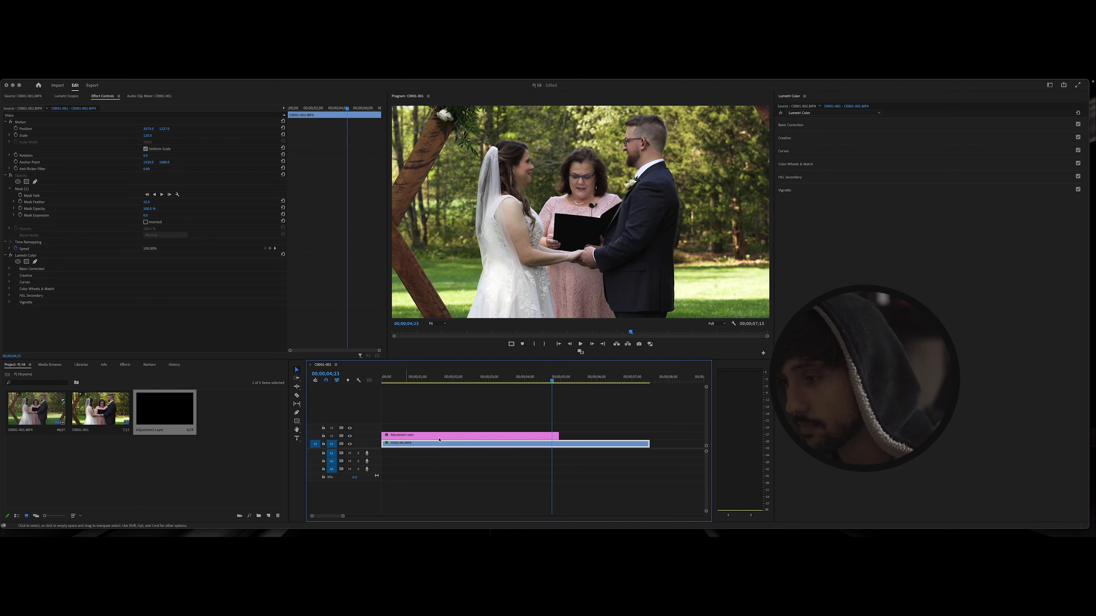
left_click_drag(558, 436, 649, 436)
left_click(600, 438)
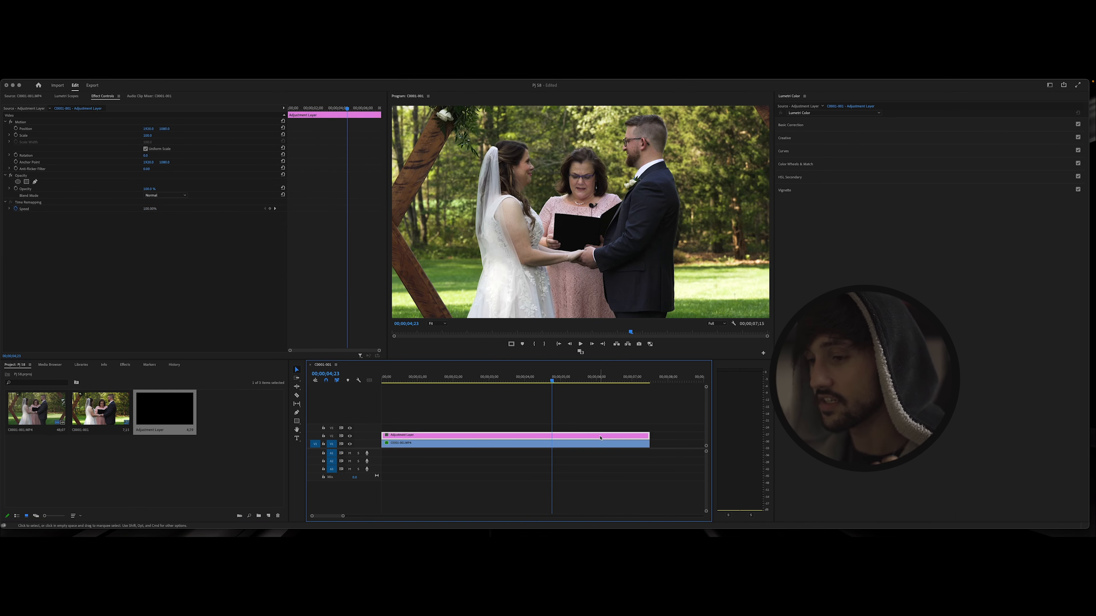
Step: Copy the Lumetri Color effect from the wedding clip onto the adjustment layer
left_click(559, 444)
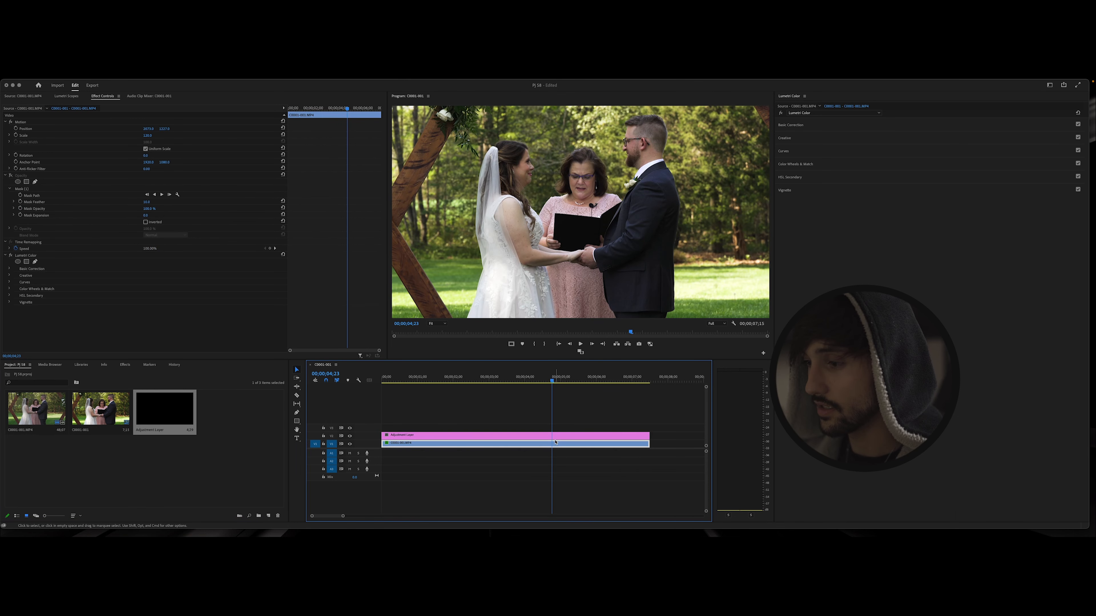
left_click(37, 256)
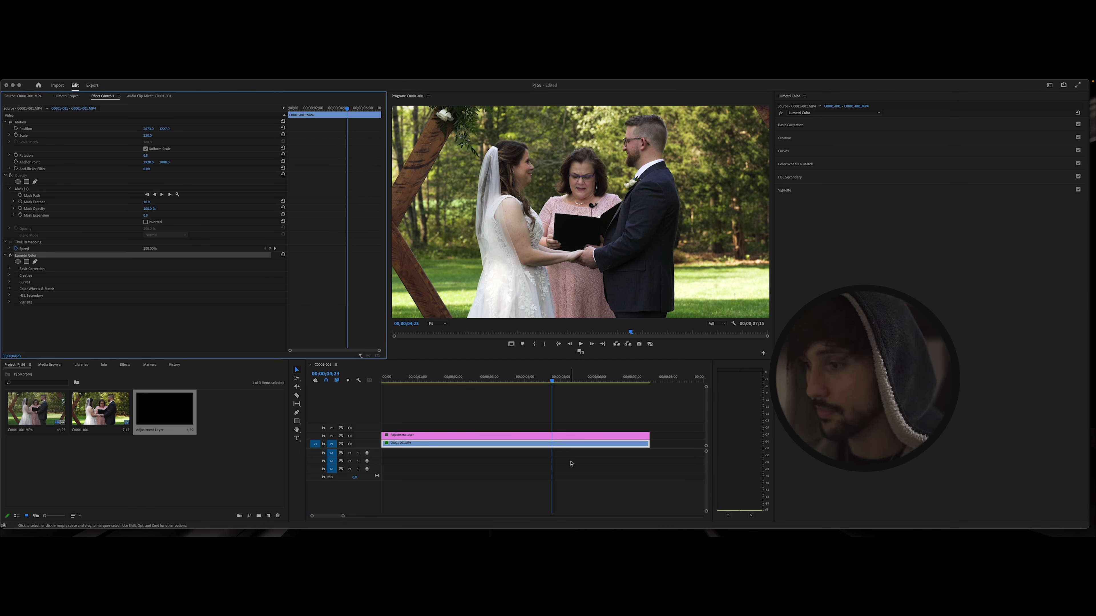
left_click(561, 435)
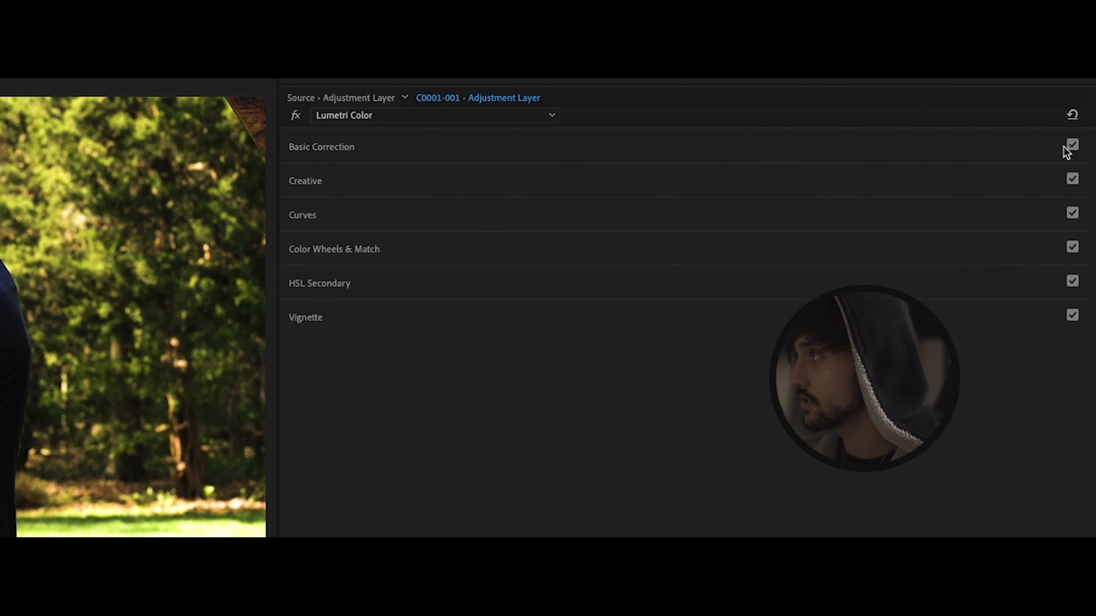
Step: Disable Basic Correction, Creative, Curves and Color Wheels & Match in the adjustment layer's Lumetri Color effect
left_click(1078, 125)
left_click(1072, 179)
left_click(1073, 214)
left_click(1072, 247)
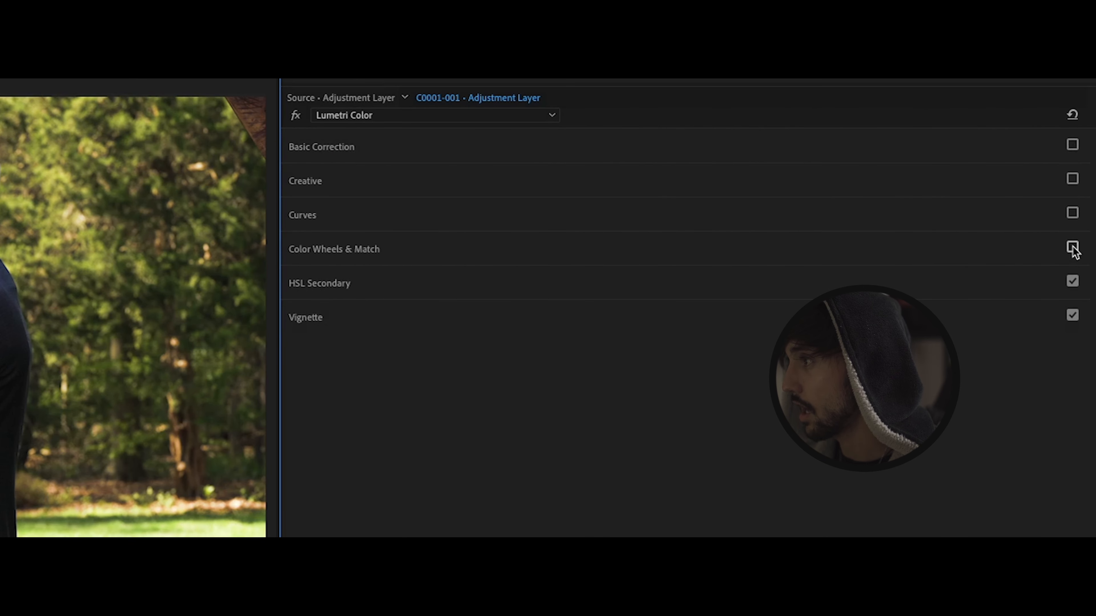
Step: Show the adjustment layer's HSL Secondary key in Color/Gray preview and invert it to select everything except skin
left_click(532, 288)
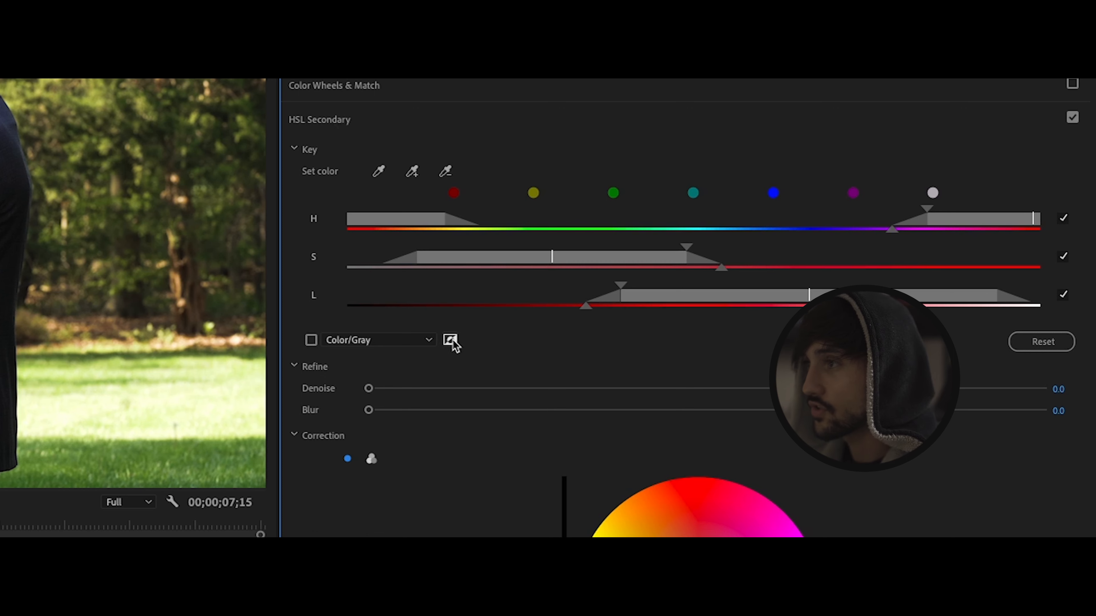
left_click(311, 341)
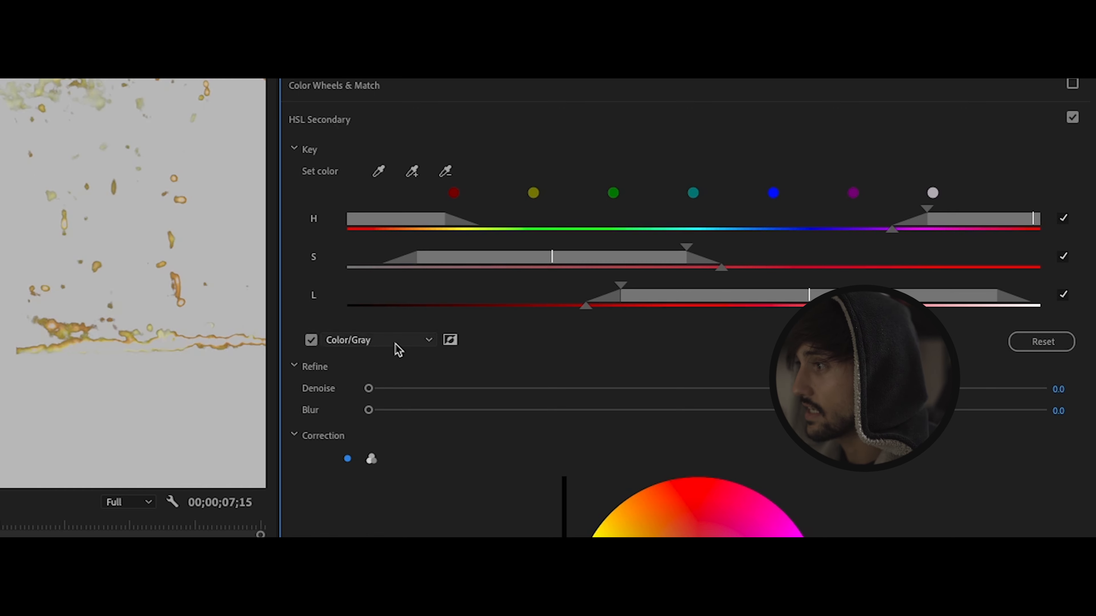
left_click(450, 340)
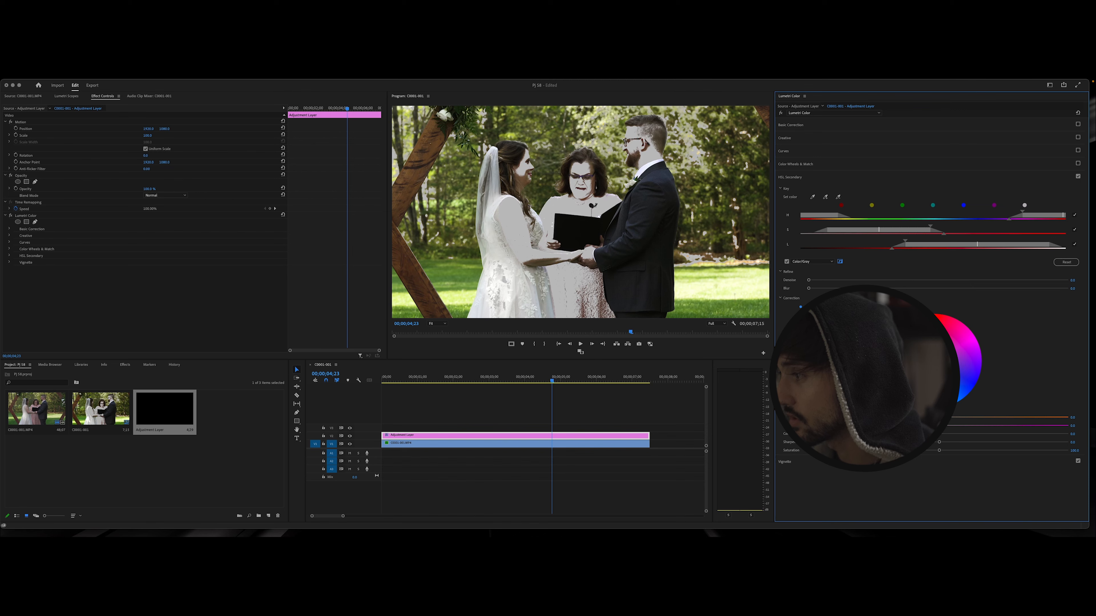
Step: With the scopes shown, shift the background's correction wheel slightly toward cyan-blue, disable the key preview and switch to three-way wheels
left_click(66, 96)
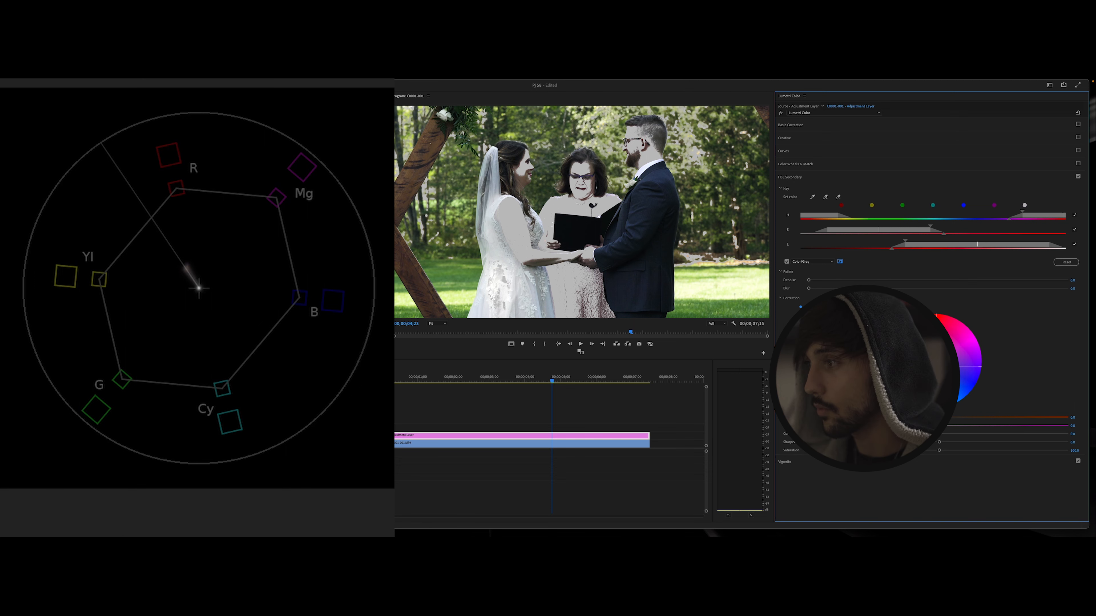
left_click(787, 262)
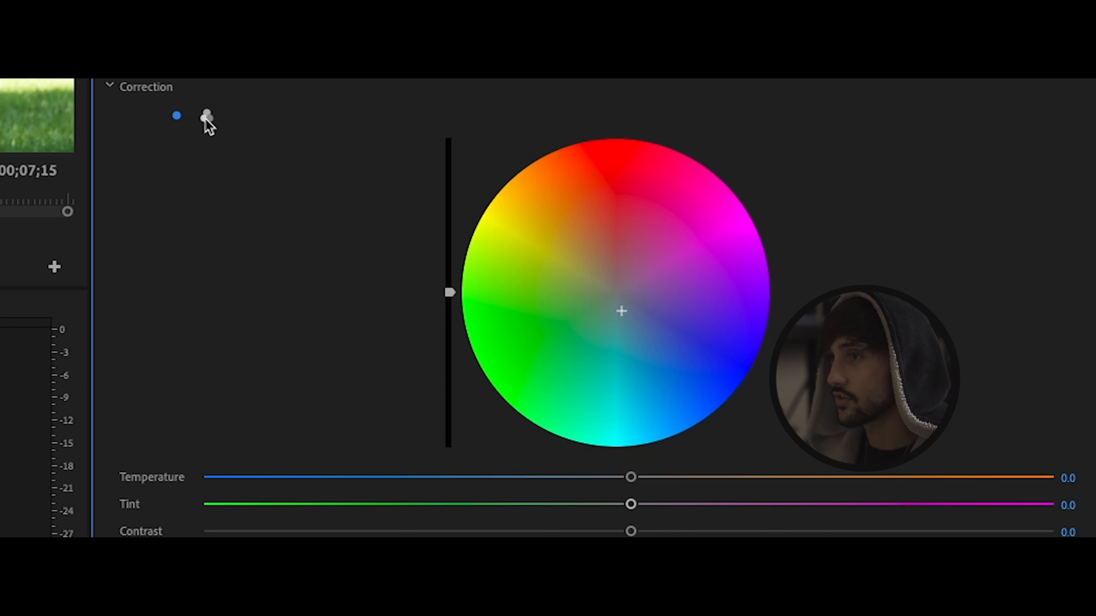
left_click(207, 118)
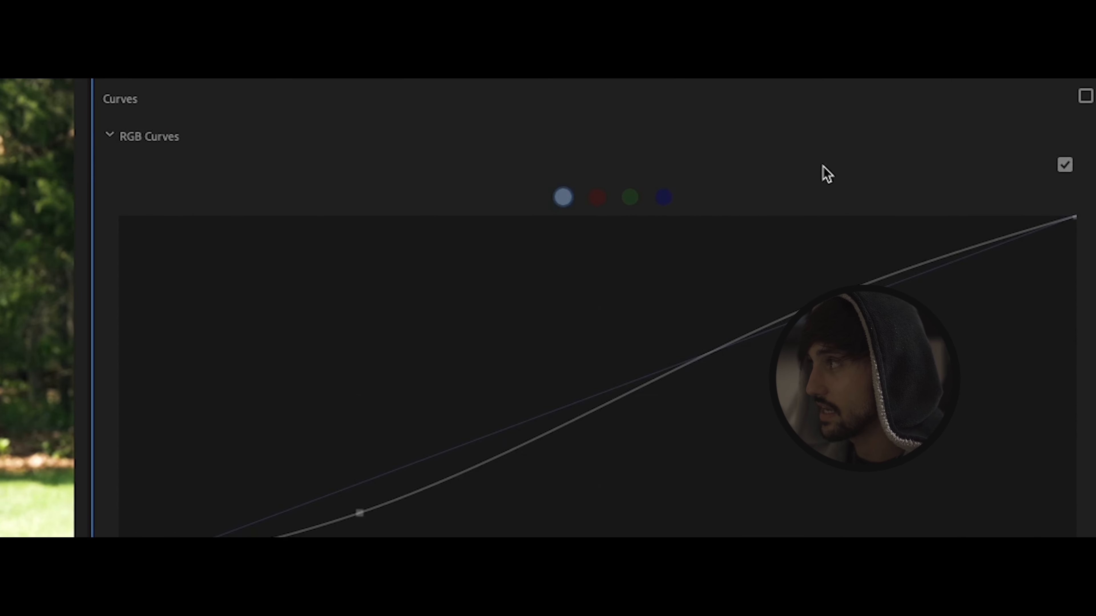
Step: Enable Curves on the adjustment layer and reset its RGB curve to a straight line
left_click(1086, 99)
double_click(791, 315)
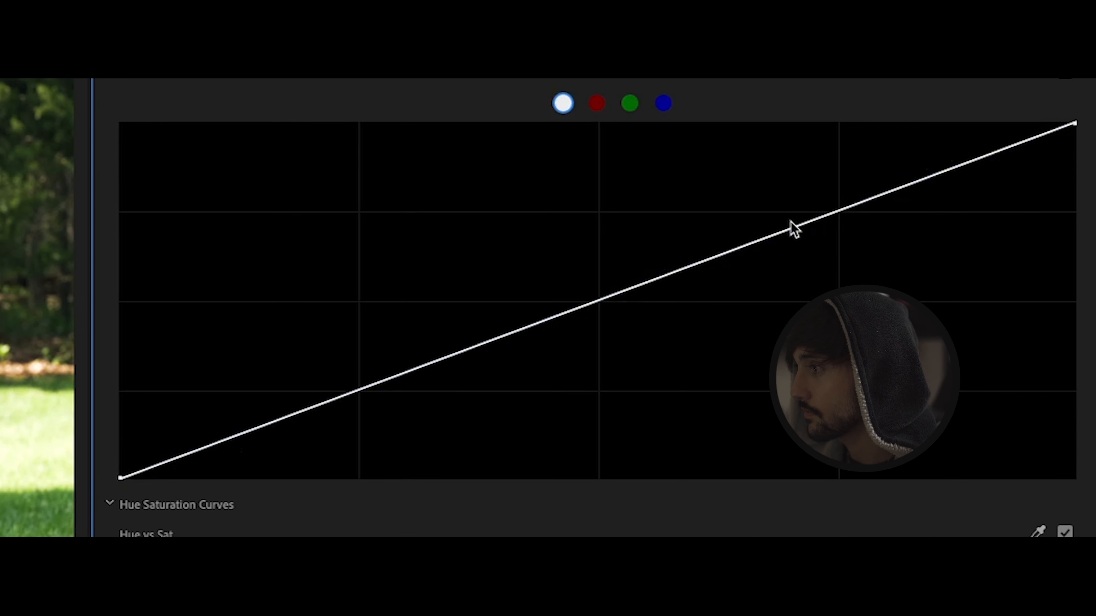
Step: Add a control point in the shadows of the Luma vs Sat curve and lower its darkest end to desaturate the blacks
scroll(578, 368, "down", 10)
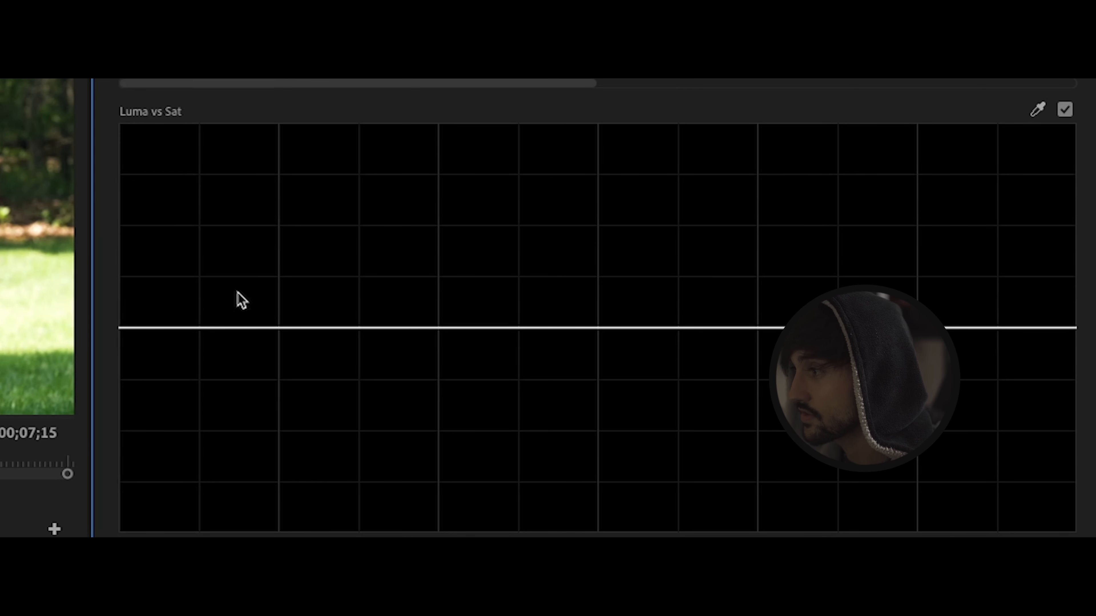
left_click(281, 328)
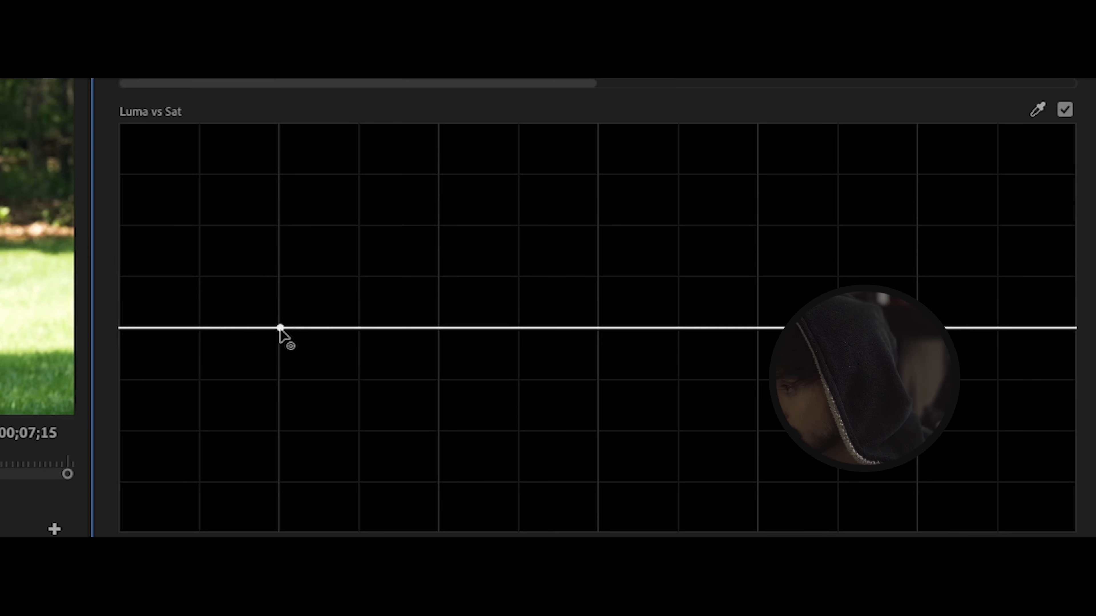
left_click_drag(120, 328, 100, 408)
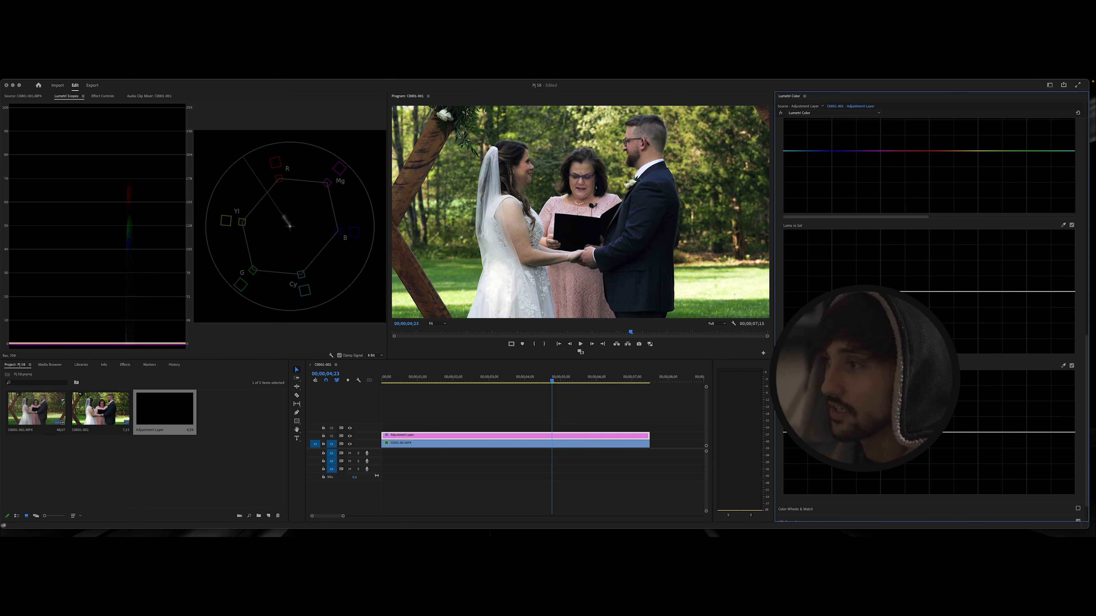
scroll(927, 319, "up", 6)
scroll(859, 206, "up", 5)
Step: Duplicate the adjustment layer onto track V3 and reset the copy's Lumetri Color effect
left_click_drag(490, 437, 502, 427)
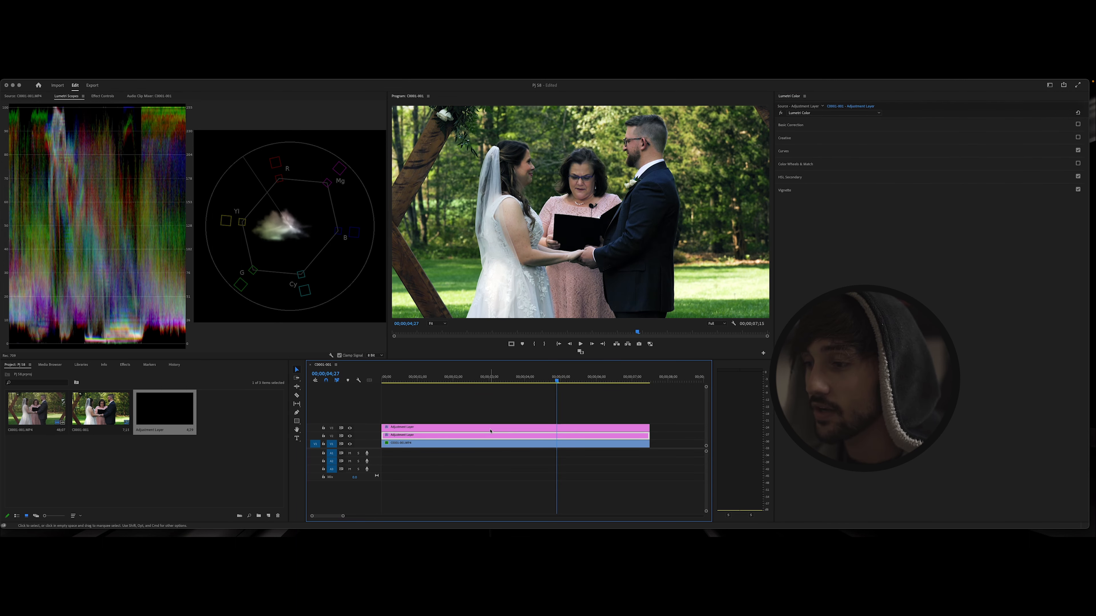
left_click(496, 431)
key("Delete")
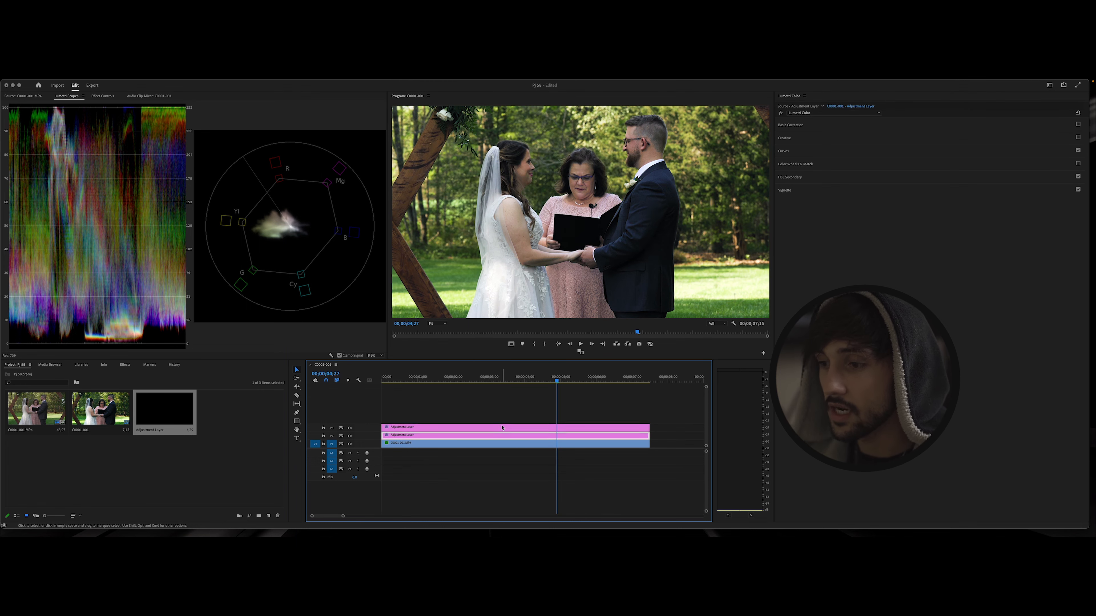
left_click(1078, 113)
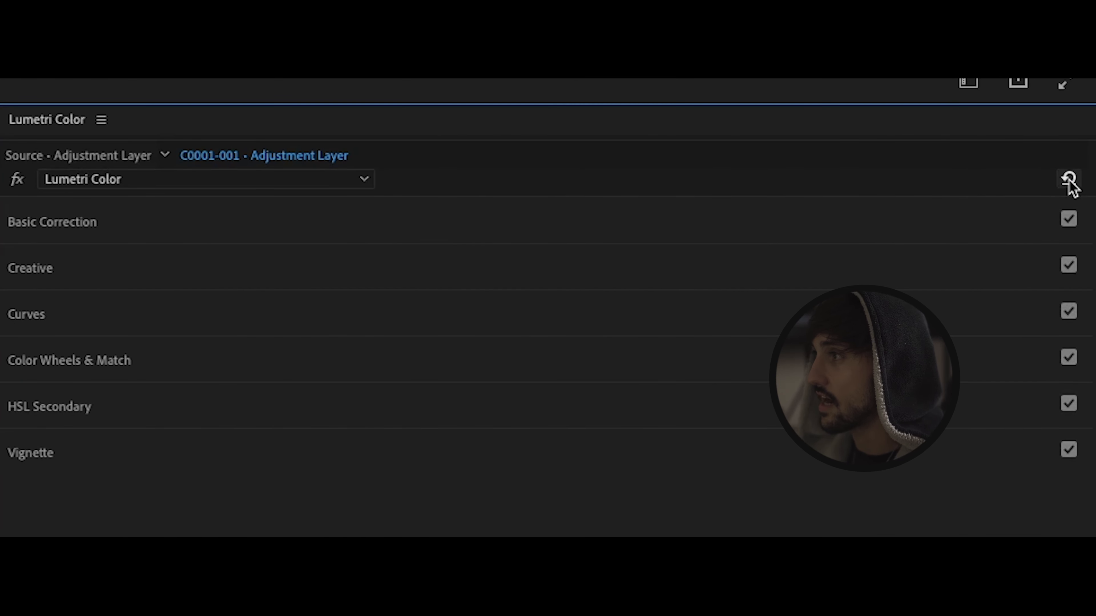
Step: In the Creative adjustments of the new adjustment layer, raise Sharpen to about 17
left_click(54, 229)
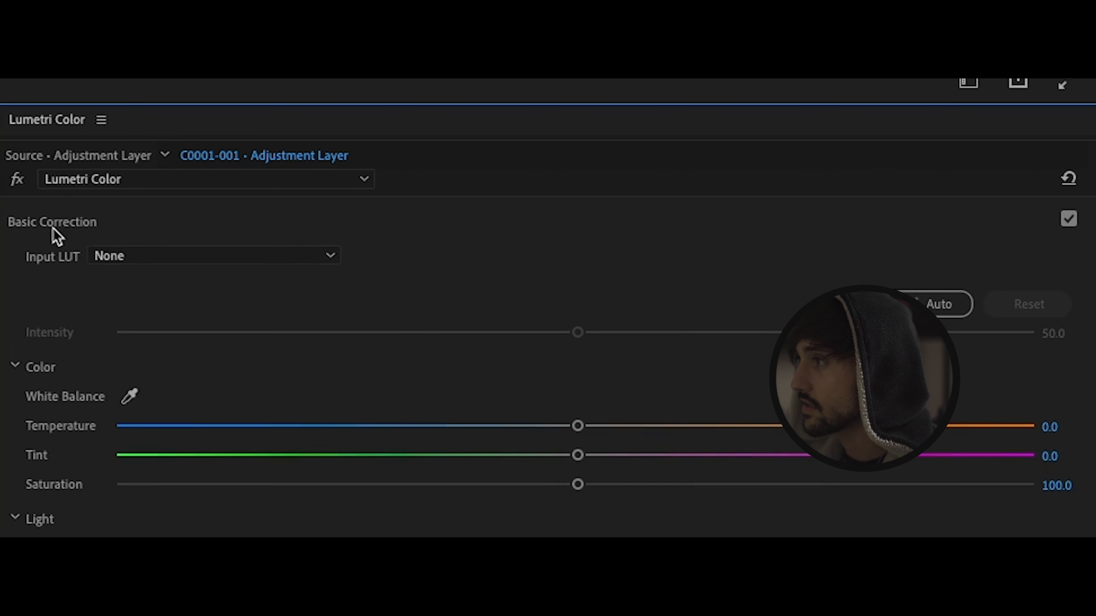
left_click(122, 233)
left_click(83, 279)
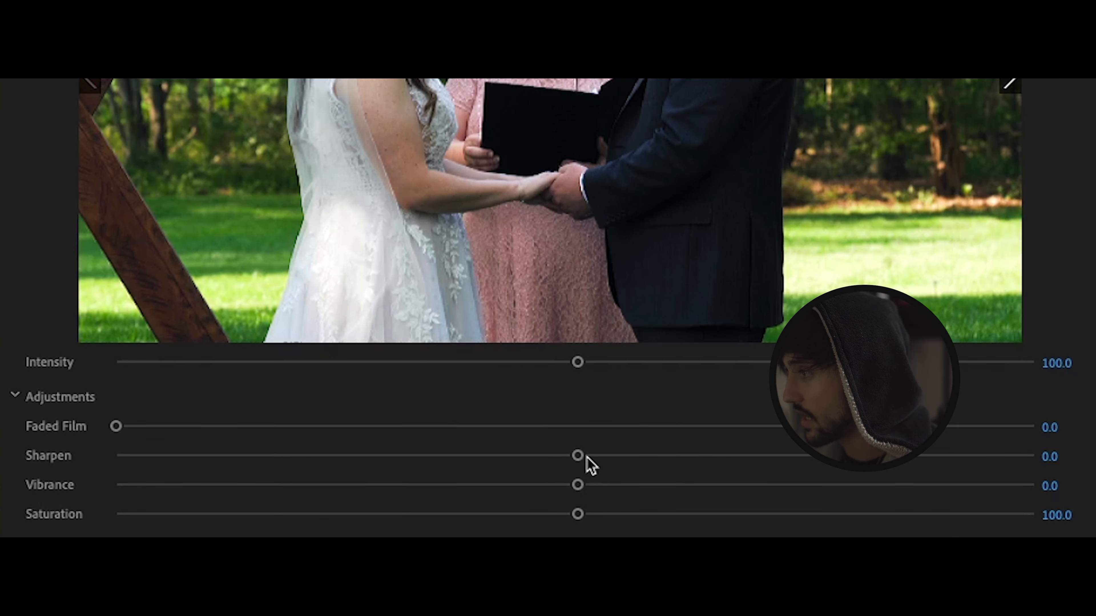
left_click_drag(580, 455, 653, 459)
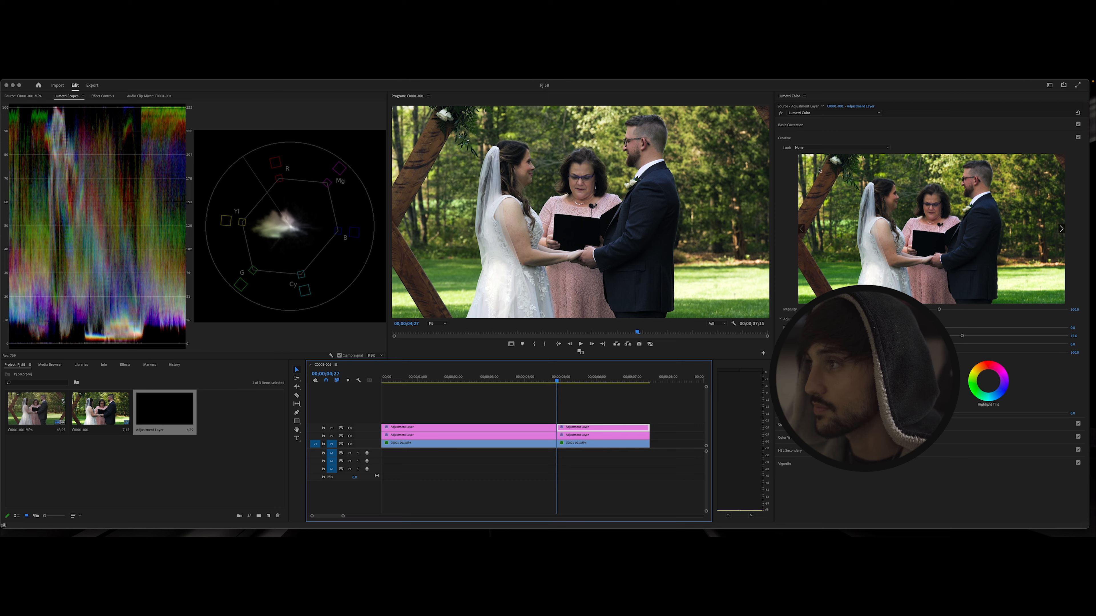
Step: On the Hue vs Sat curve, anchor orange and cyan-green with control points and pull the yellow-green range between them down to desaturate the foliage
left_click(793, 141)
left_click(795, 152)
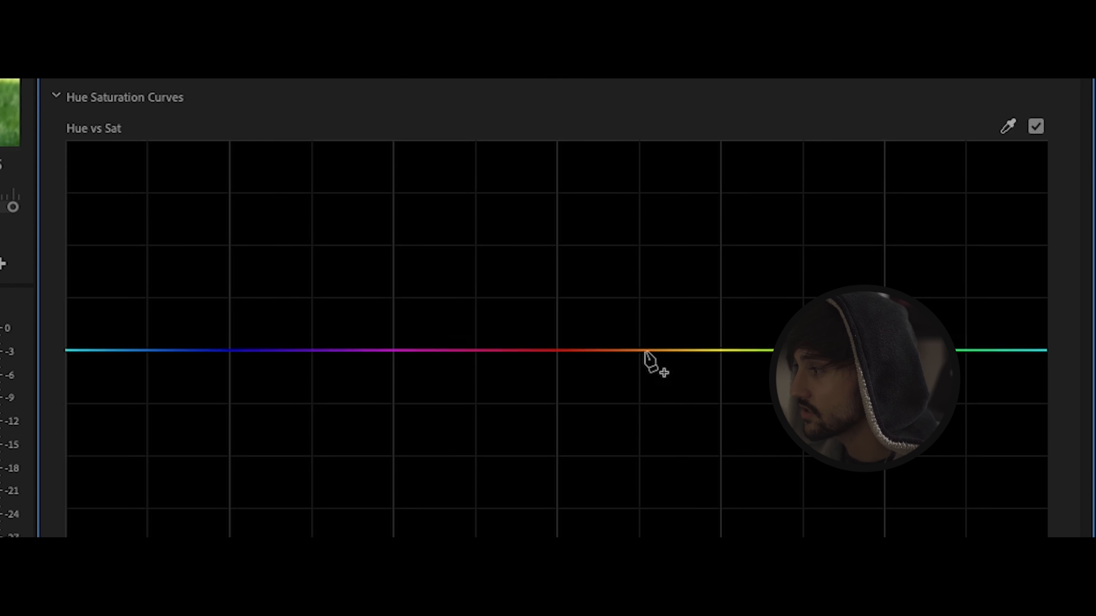
left_click(657, 350)
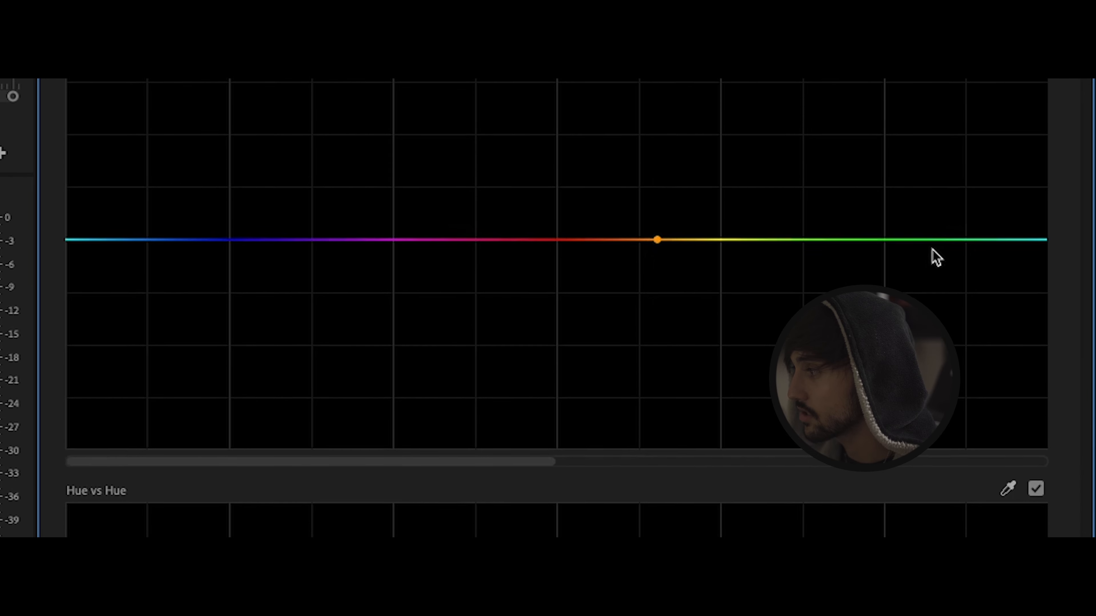
left_click(1020, 213)
left_click_drag(815, 213, 786, 307)
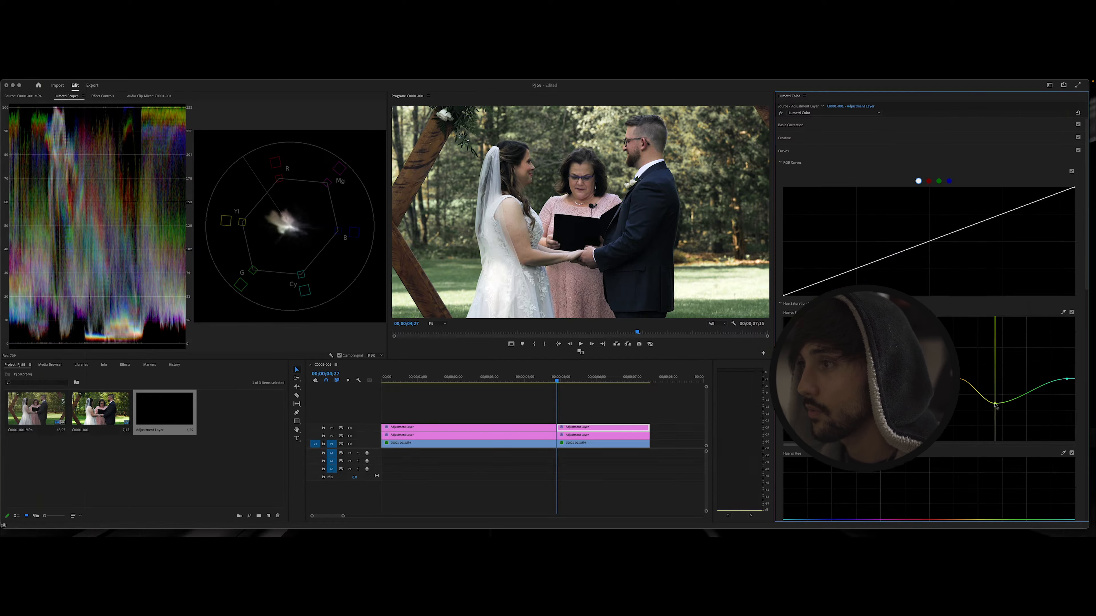
left_click_drag(997, 408, 997, 406)
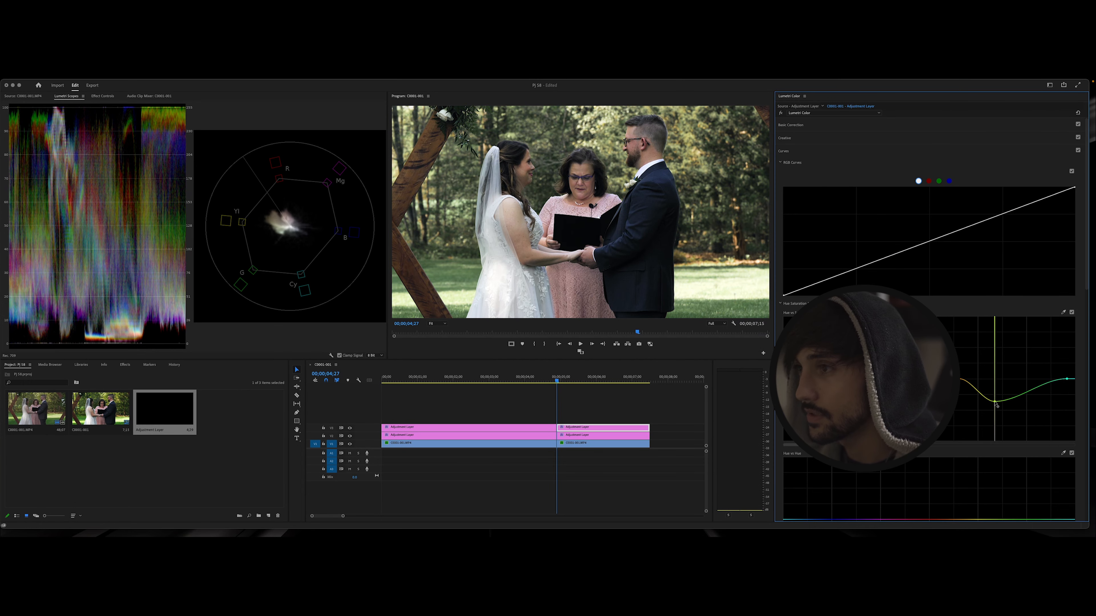
Step: Toggle the Hue vs Sat curve off and on to compare the foliage before and after, and save the project
left_click(1071, 312)
left_click(1071, 313)
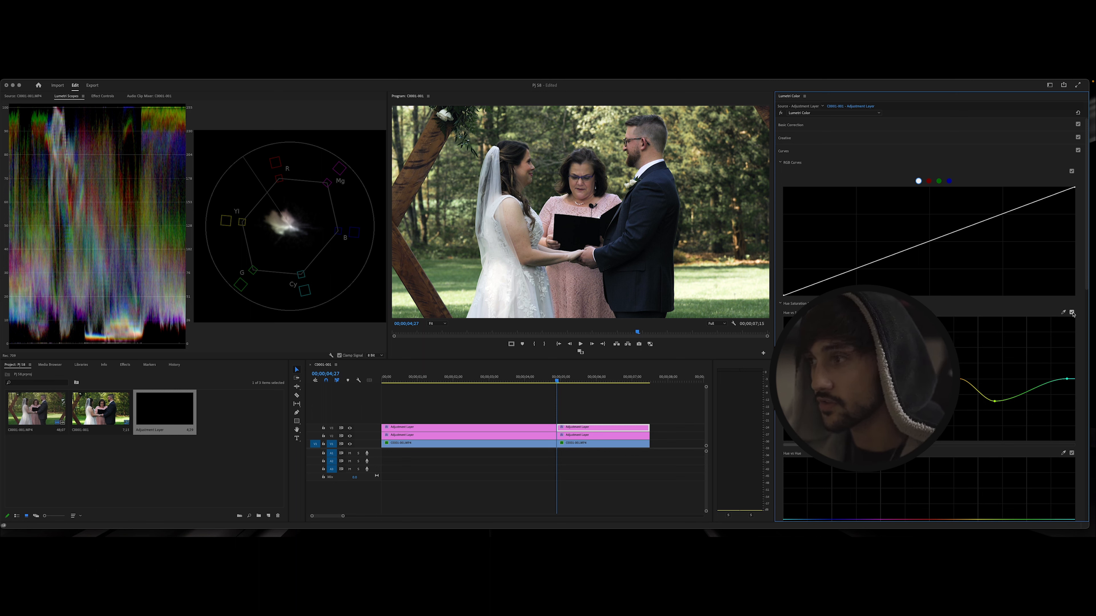
key("super+s")
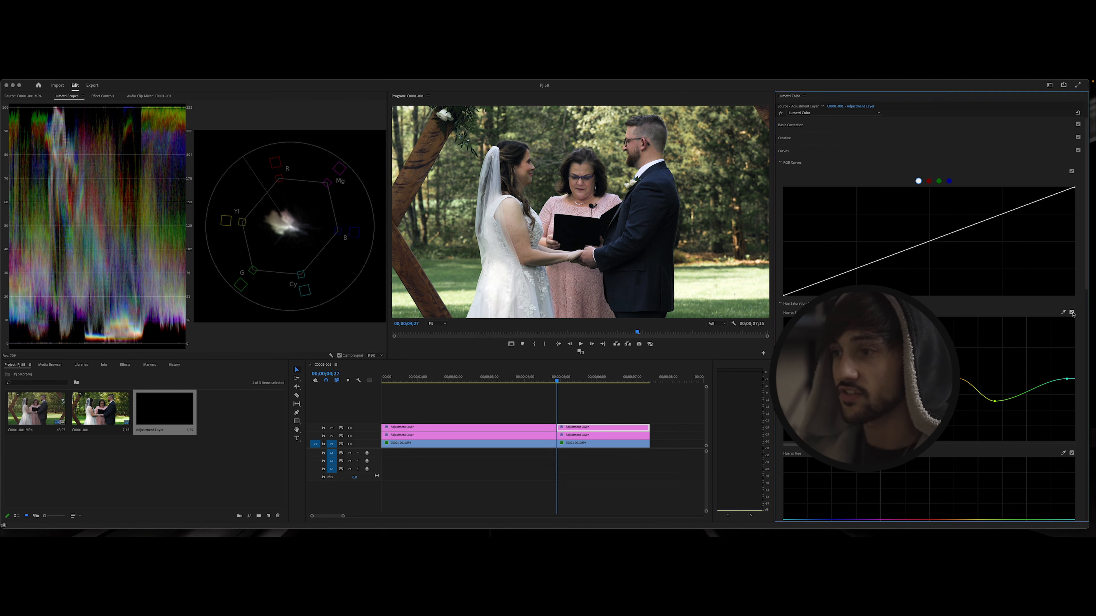